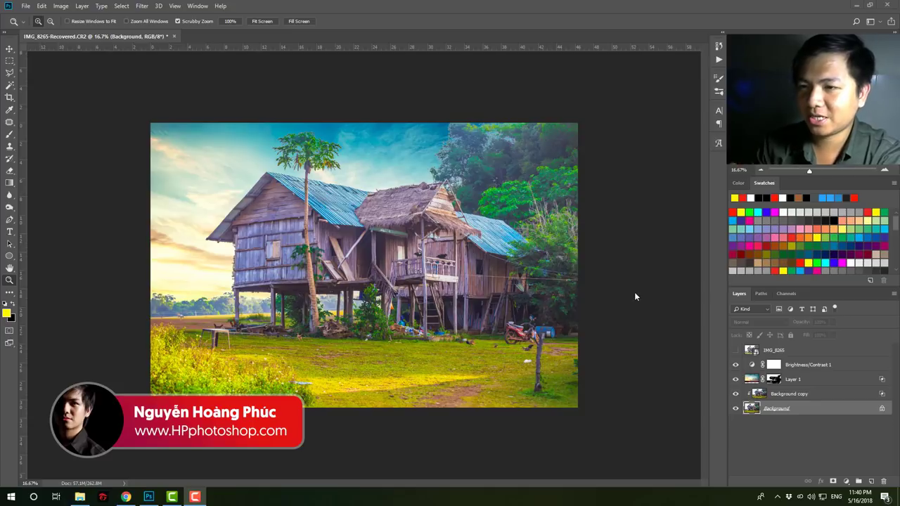
Toggle the IMG_8265 layer's visibility repeatedly to compare the original with the sunset edit.
left_click(735, 351)
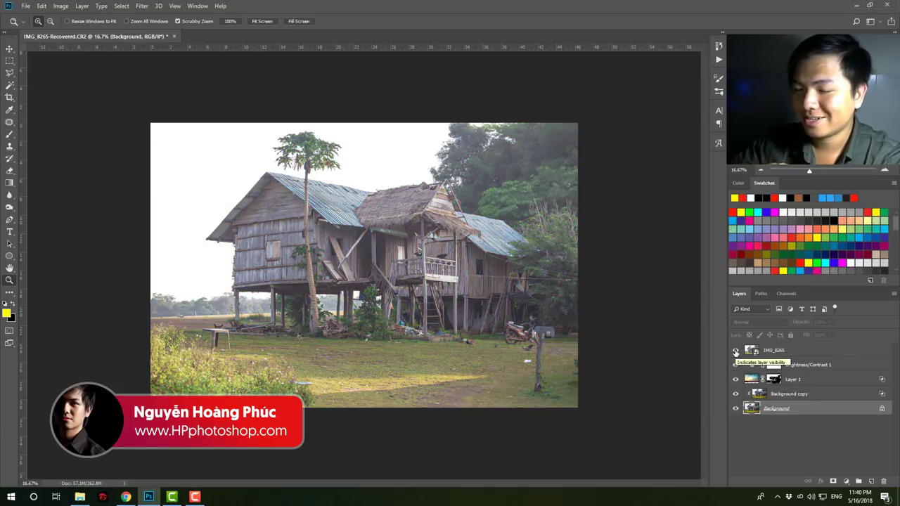
left_click(736, 351)
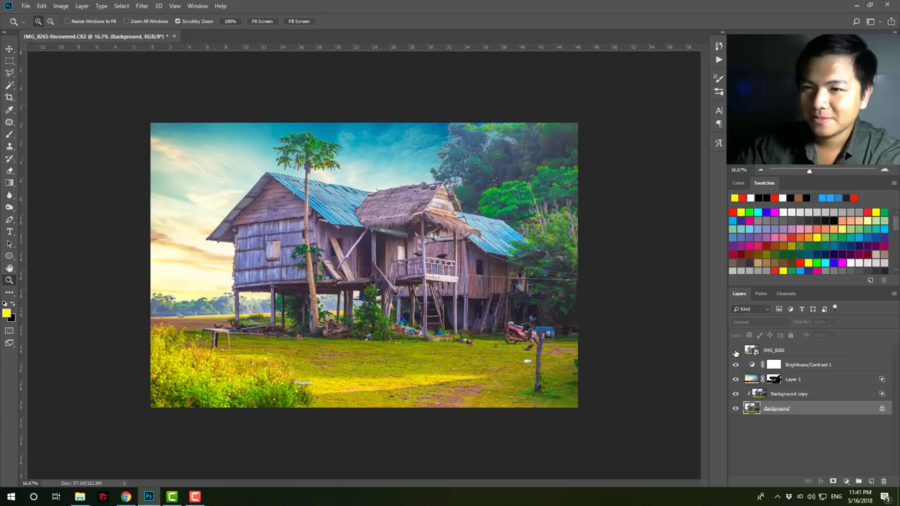
left_click(735, 350)
left_click(736, 350)
left_click(735, 351)
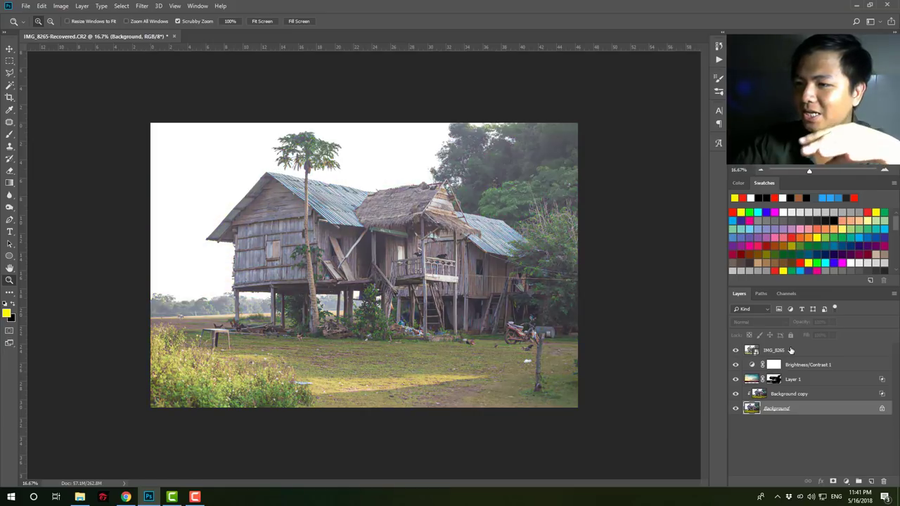
left_click(784, 351)
Compare once more, delete the IMG_8265 layer and select Brightness/Contrast 1.
left_click(735, 350)
left_click(736, 350)
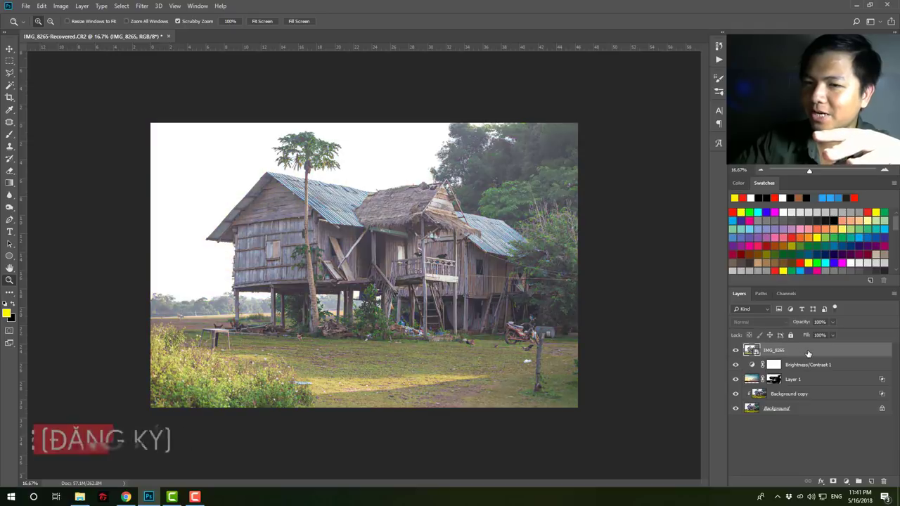
key("Delete")
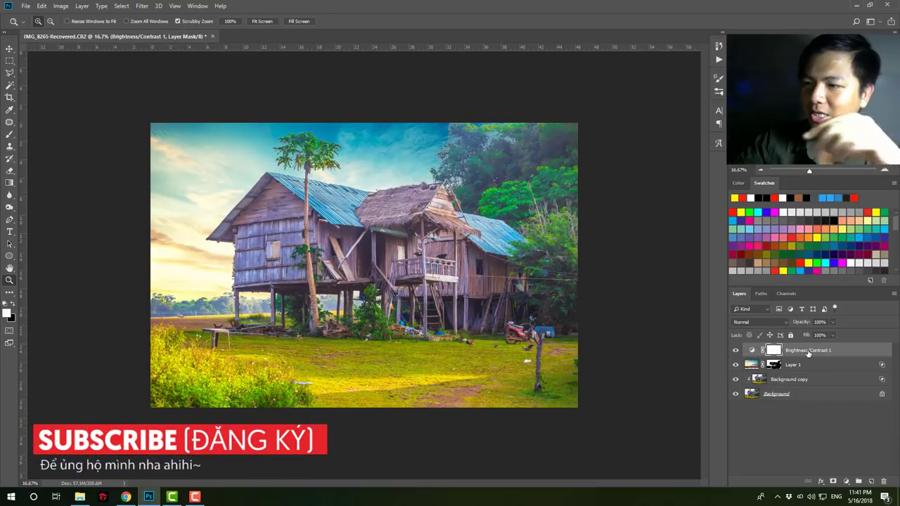
left_click(822, 380, "shift")
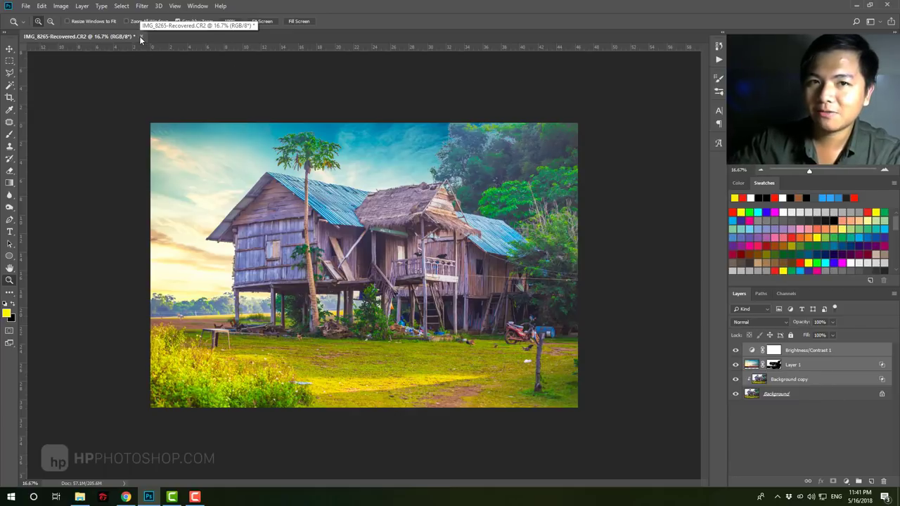
Close the finished house document and drag IMG_8265.CR2 from the stock2 folder into Camera Raw.
left_click(141, 36)
left_click(443, 185)
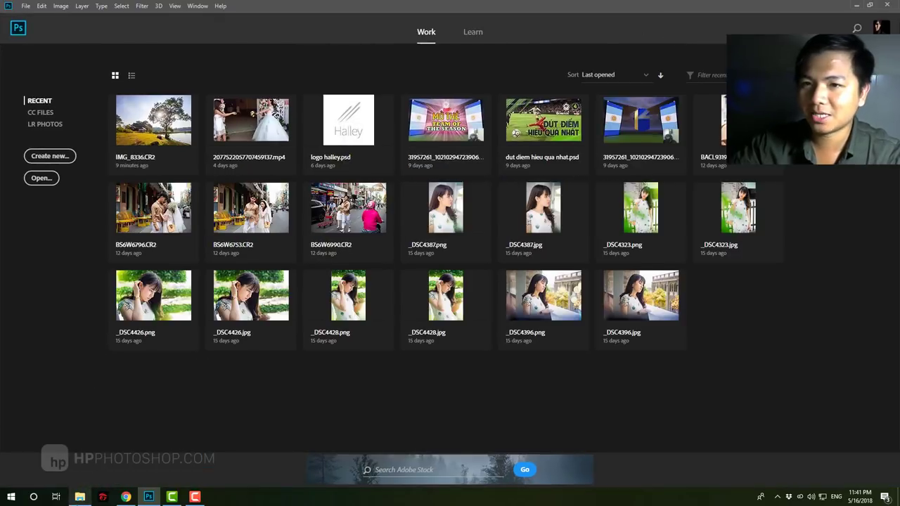
left_click(80, 496)
left_click(567, 114)
left_click_drag(638, 64, 559, 85)
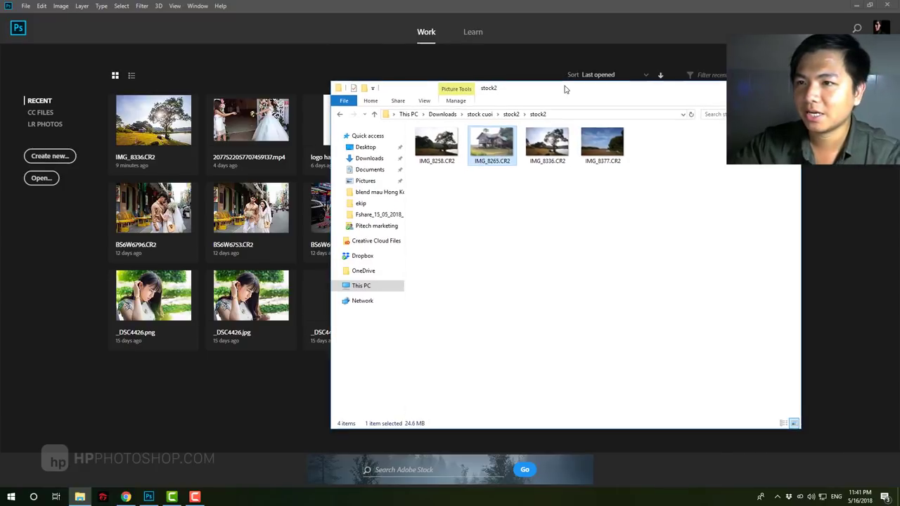
left_click(490, 156)
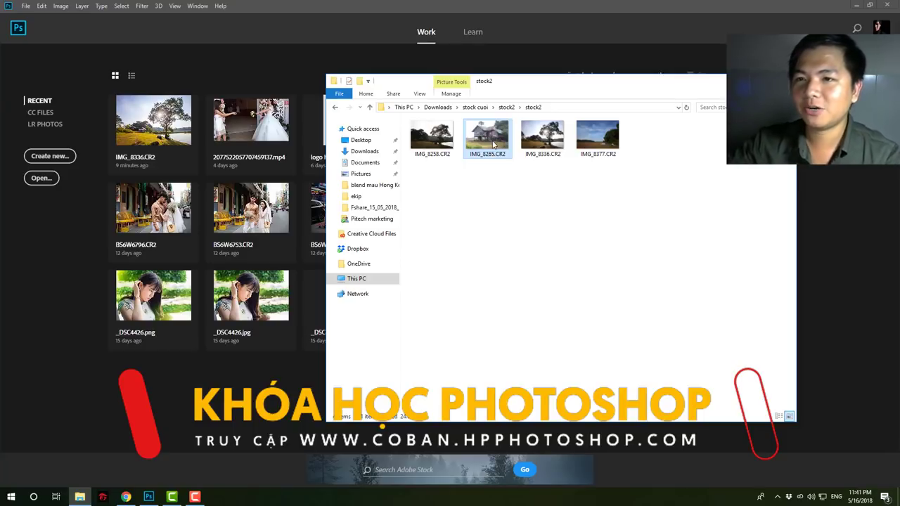
left_click_drag(494, 144, 209, 376)
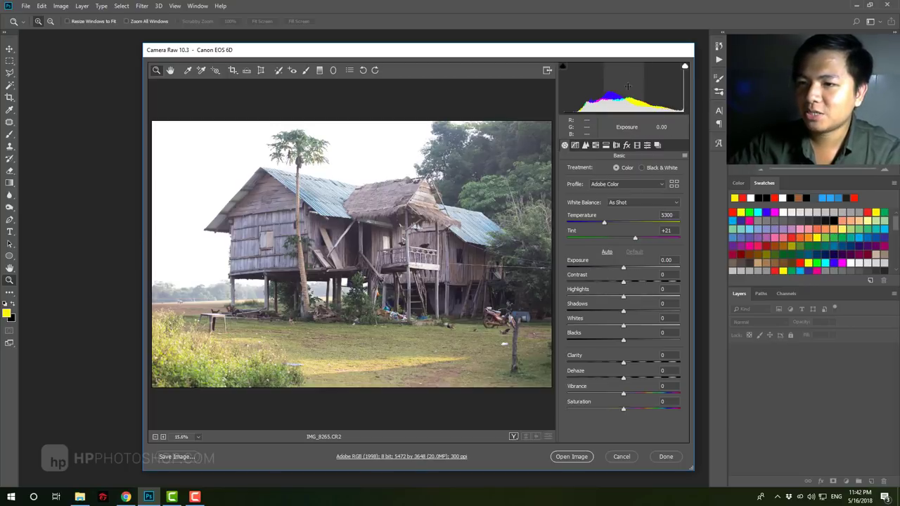
Set Contrast +28, Highlights −94 and Shadows +88, zooming in and out on the house.
left_click_drag(630, 284, 640, 282)
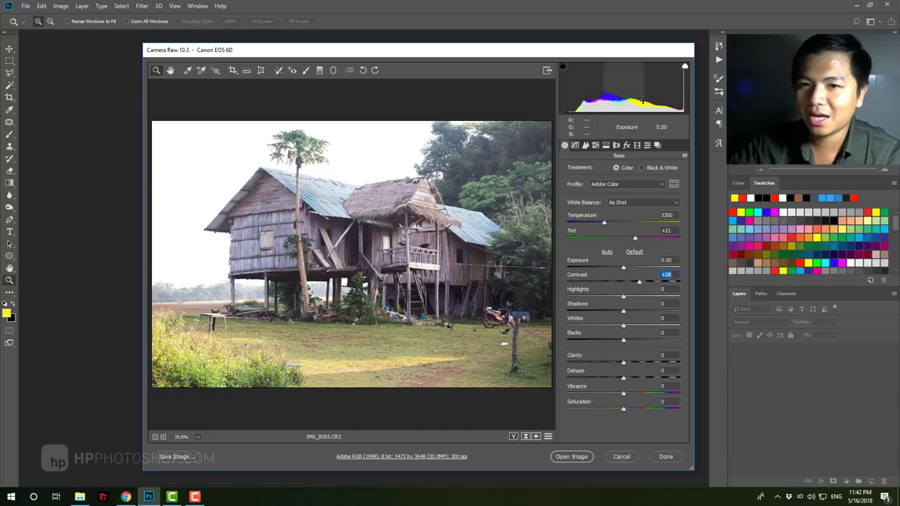
left_click_drag(610, 294, 570, 300)
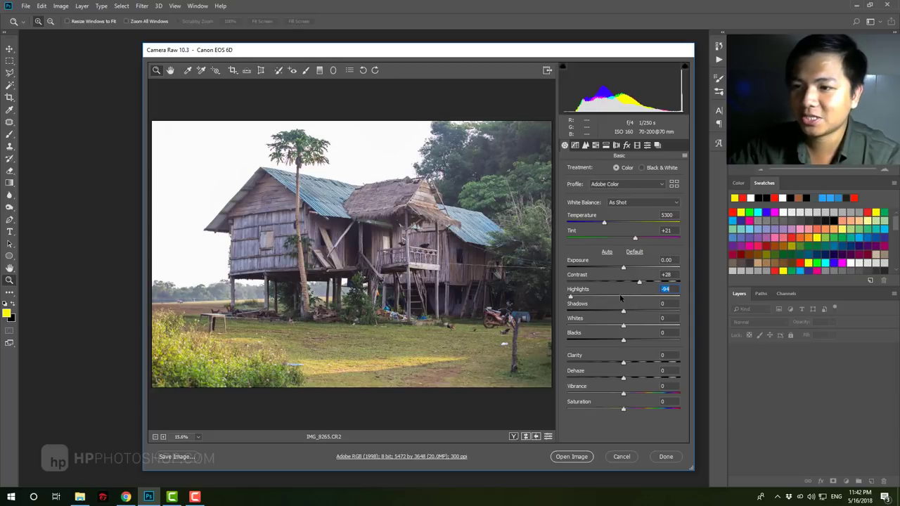
left_click(670, 312)
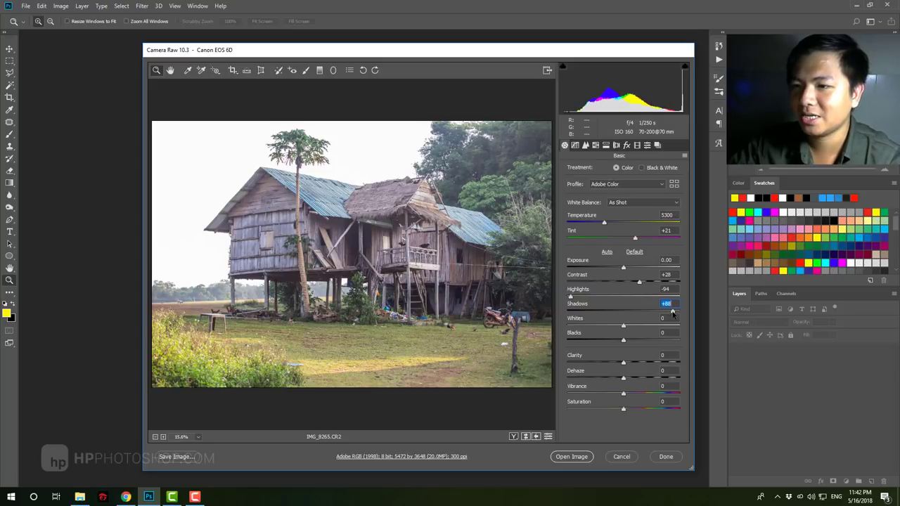
left_click(363, 251)
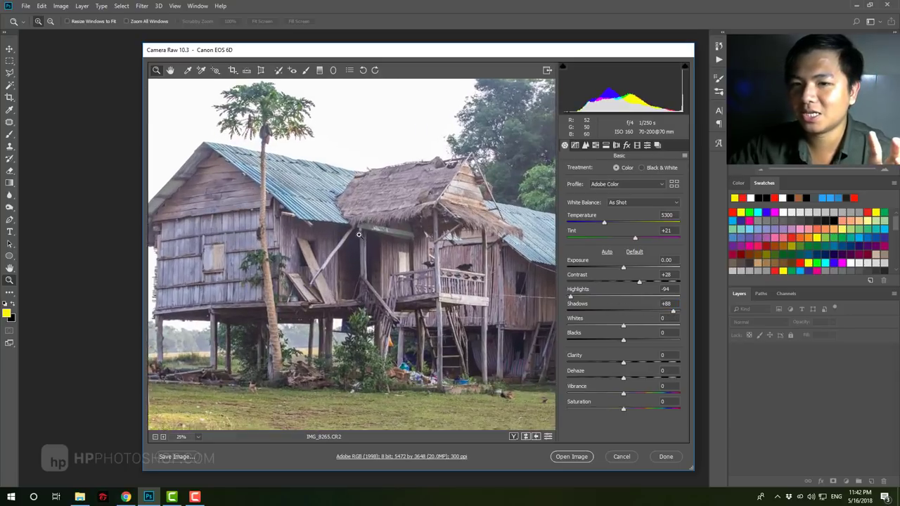
left_click(364, 250)
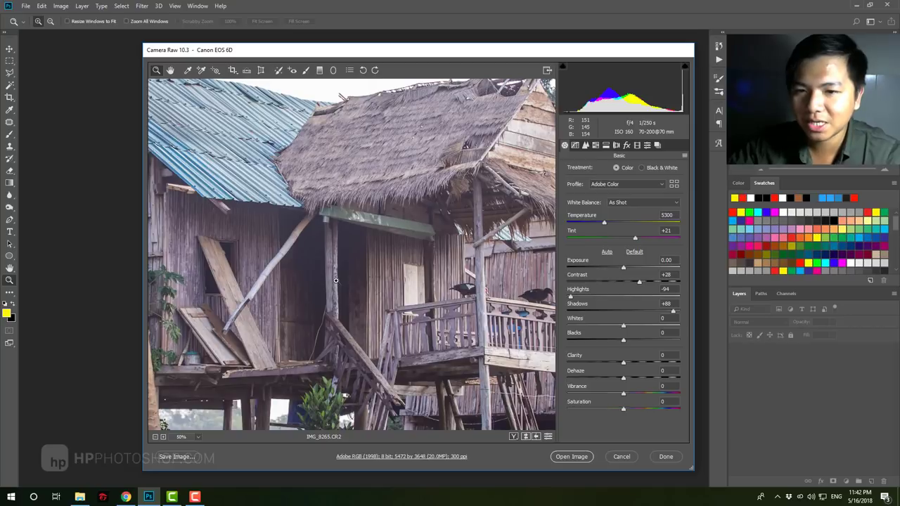
left_click(335, 281, "alt")
left_click(337, 281, "alt")
left_click(337, 281, "alt")
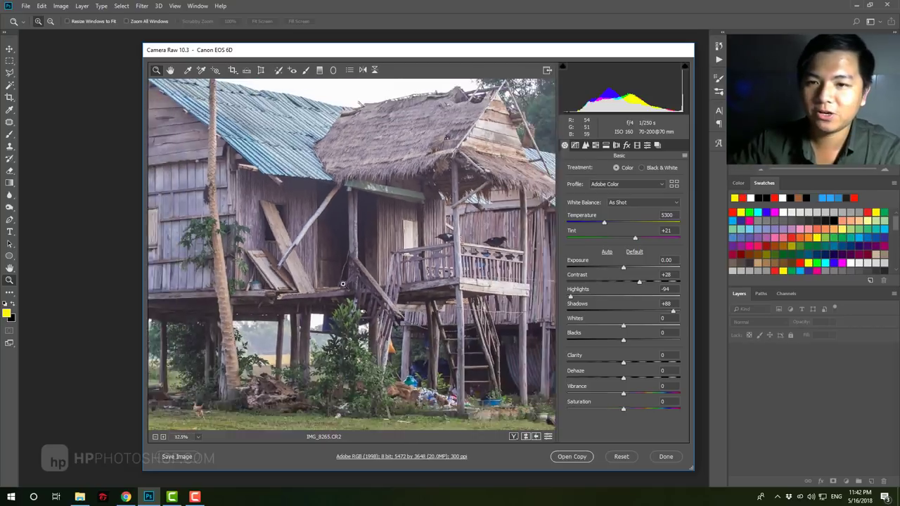
left_click(339, 282, "alt")
left_click(341, 282, "alt")
left_click(342, 283, "alt")
Enlarge the preview, then set Whites −7, Clarity +5 and Vibrance +58.
left_click(343, 284)
left_click(393, 274)
left_click(462, 265, "alt")
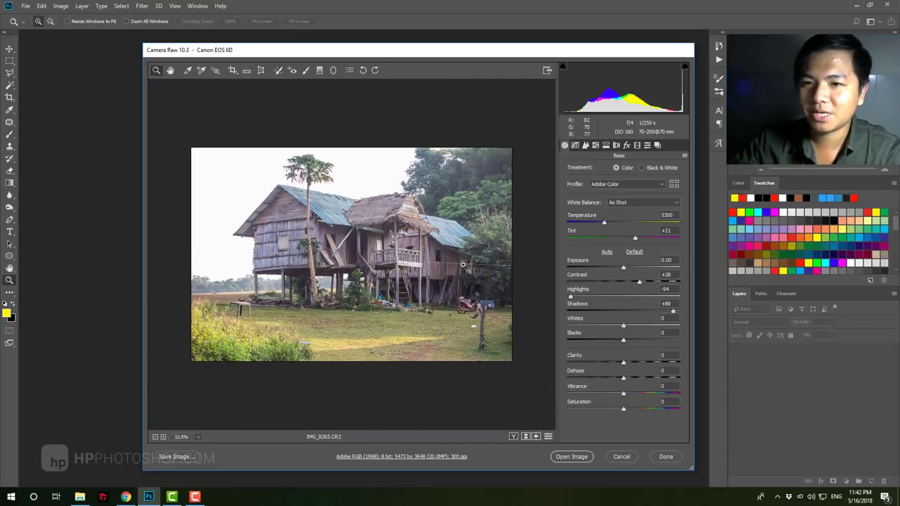
mouse_move(623, 326)
left_mouse_down()
mouse_move(611, 325)
mouse_move(630, 344)
left_mouse_up()
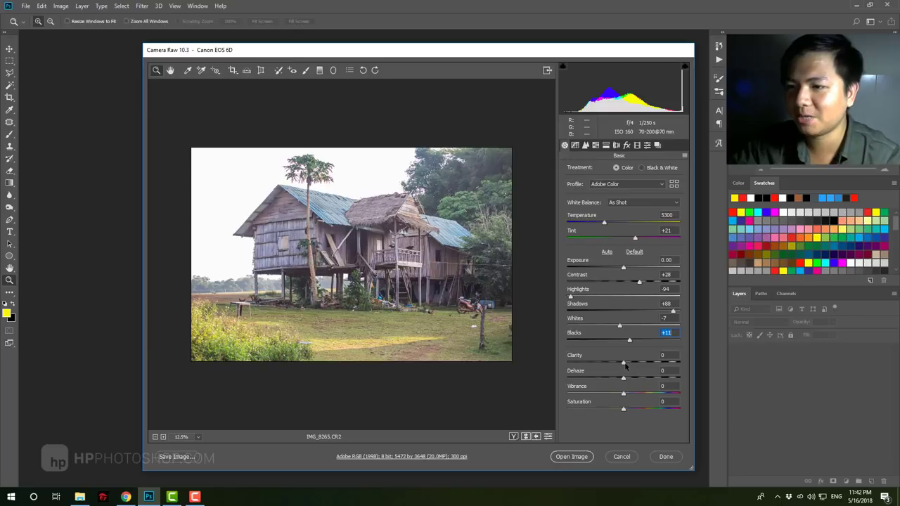
left_click_drag(624, 364, 628, 365)
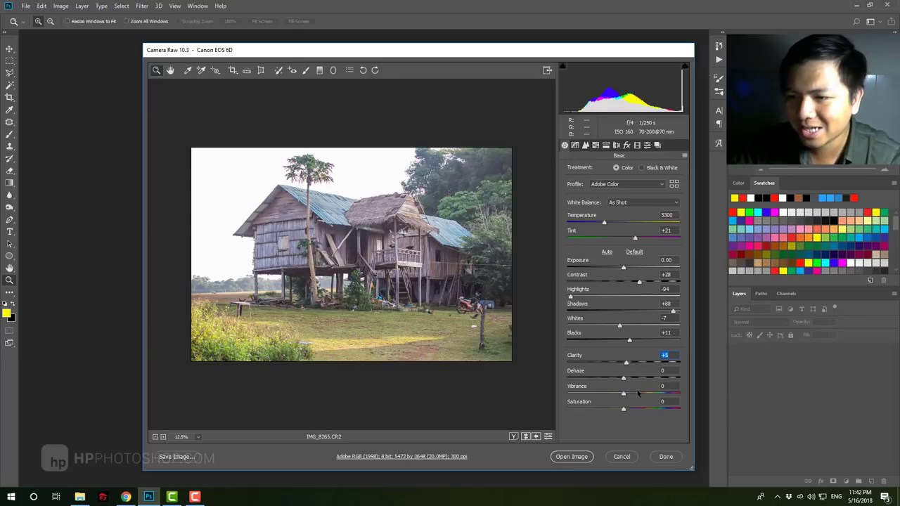
left_click_drag(638, 394, 657, 398)
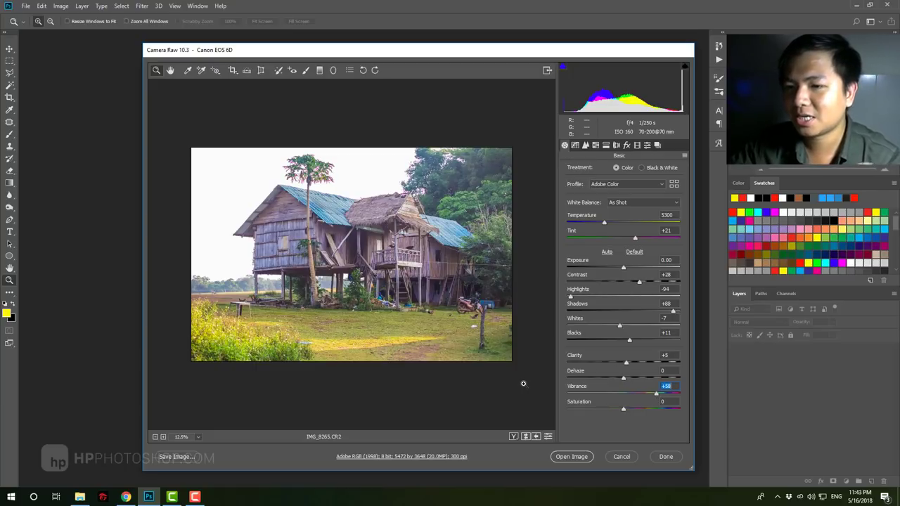
In the Detail panel, set sharpening Amount to about 52 and Masking to 97.
left_click(585, 144)
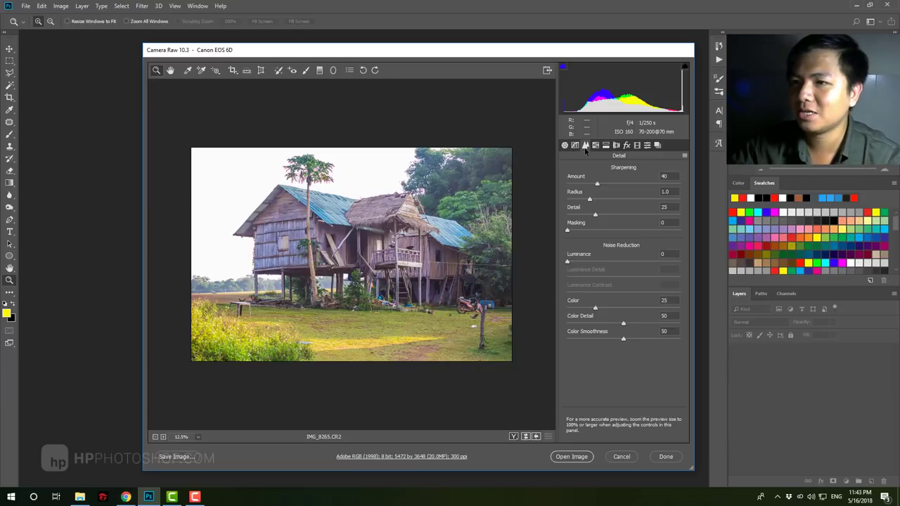
left_click(606, 184)
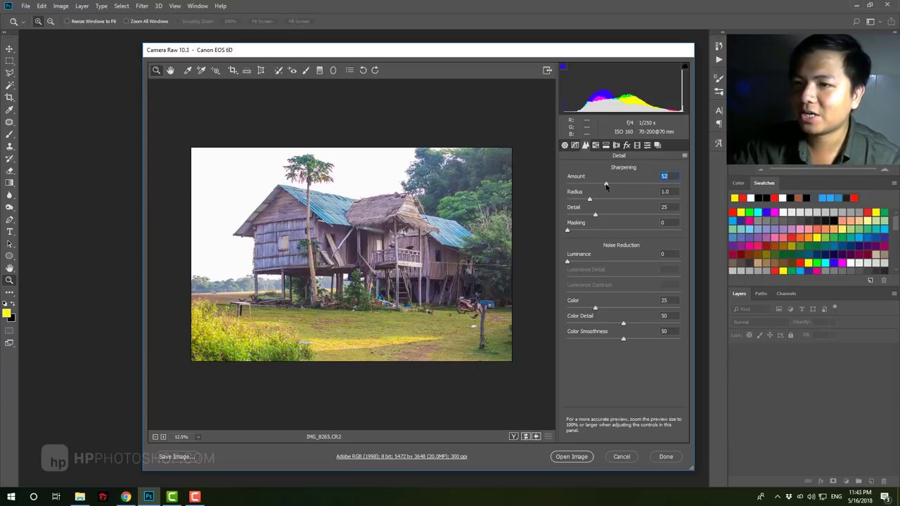
left_click_drag(606, 184, 608, 186)
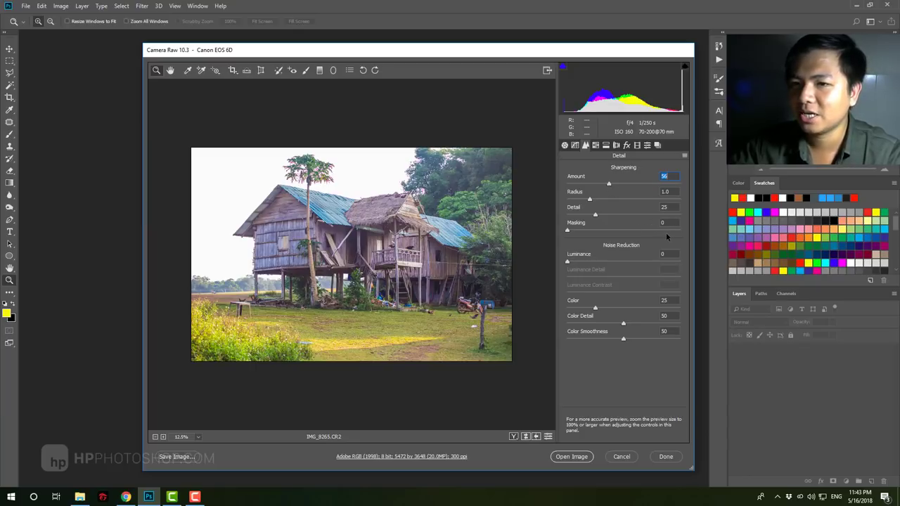
left_click_drag(666, 231, 673, 232)
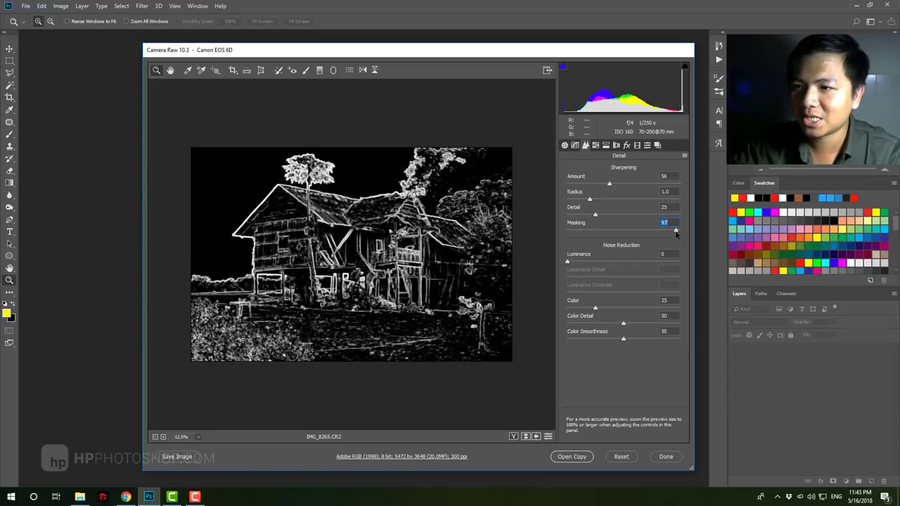
left_click_drag(677, 234, 677, 232)
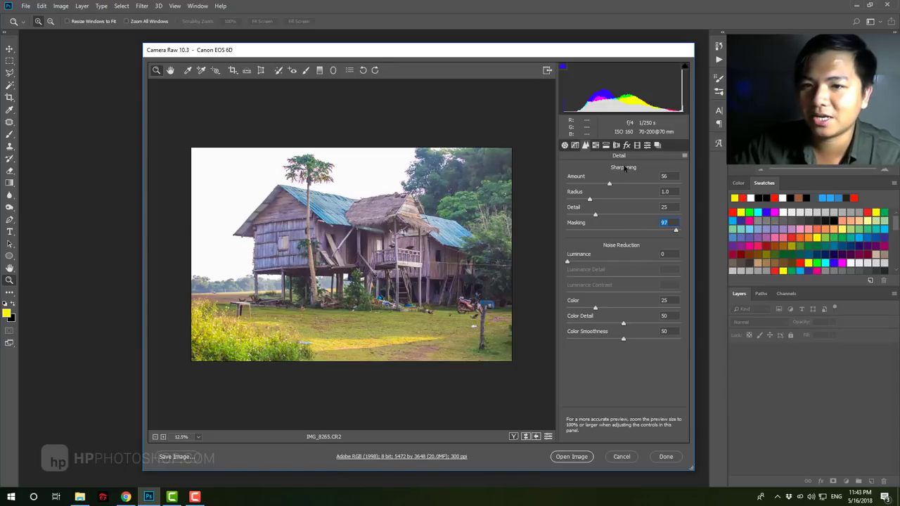
In Lens Corrections, inspect the roof and papaya tree at 100% for chromatic aberration.
left_click(616, 145)
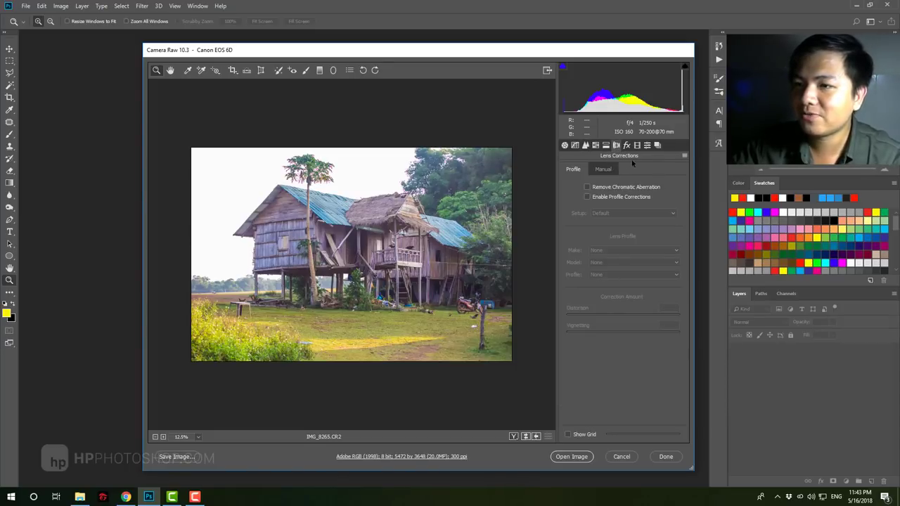
left_click_drag(305, 156, 395, 115)
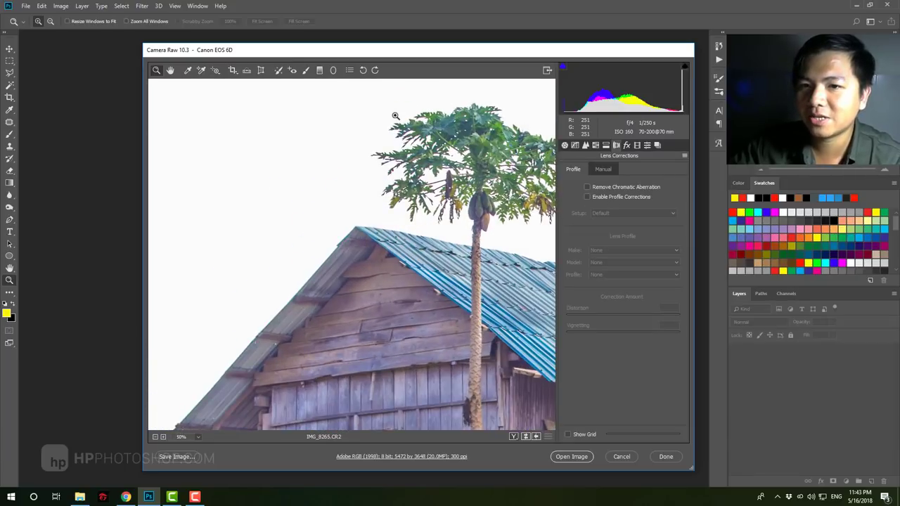
left_click(395, 116)
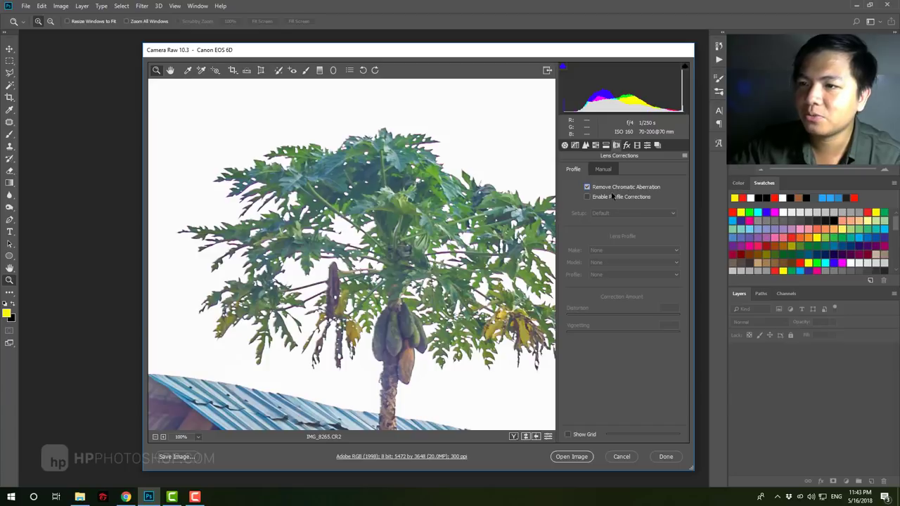
scroll(405, 193, "down", 1)
scroll(404, 194, "down", 5)
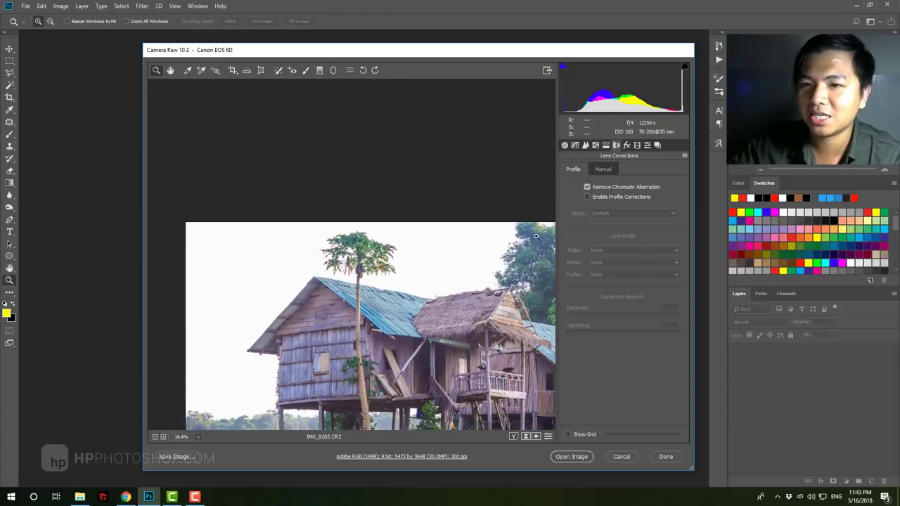
scroll(535, 237, "up", 3)
scroll(536, 237, "up", 3)
scroll(337, 110, "up", 3)
scroll(446, 234, "up", 2)
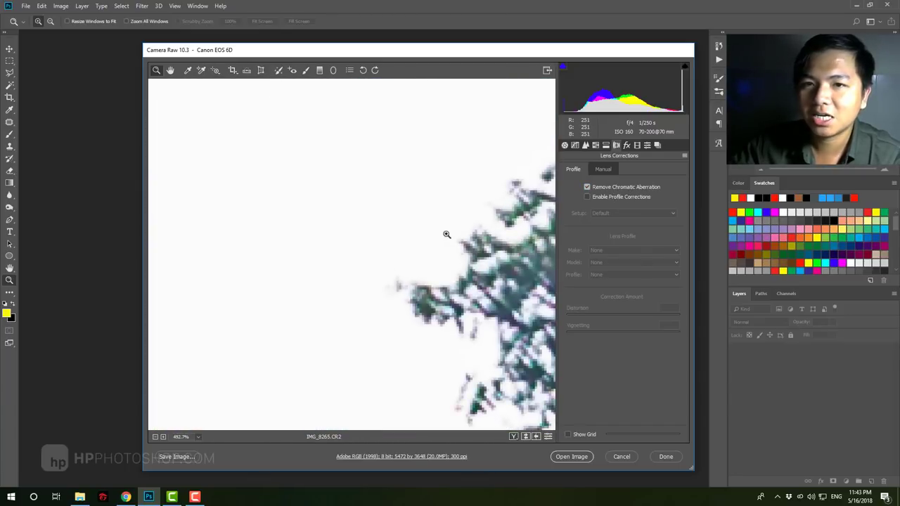
scroll(437, 235, "down", 2)
scroll(393, 239, "down", 2)
scroll(347, 247, "down", 3)
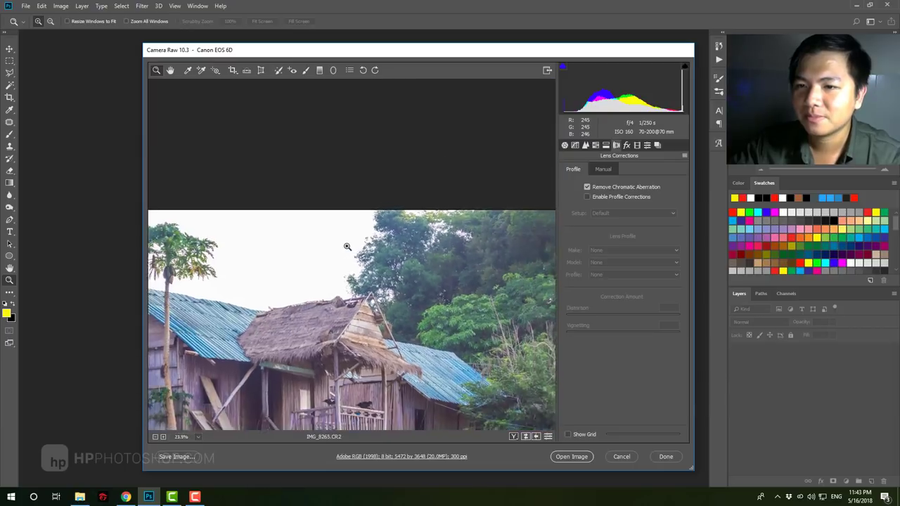
scroll(347, 247, "down", 2)
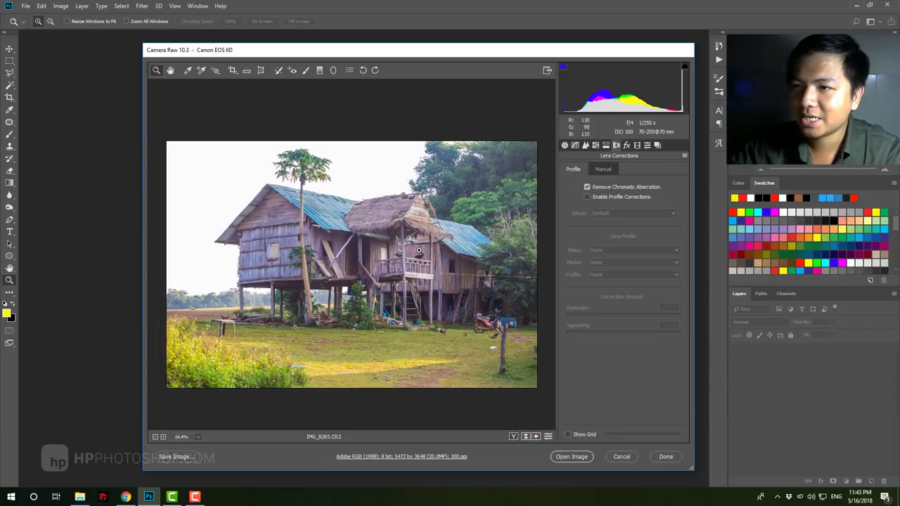
key("ctrl+alt+1")
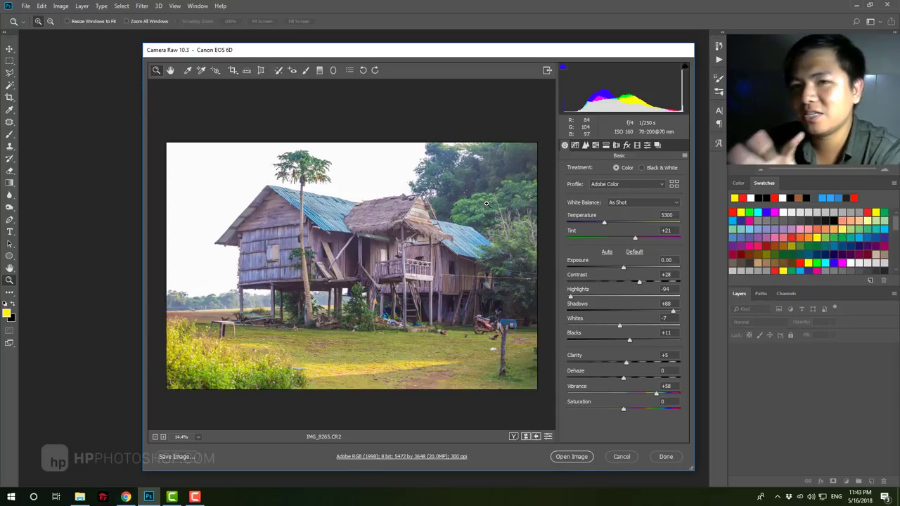
Raise Saturation to +15 and zoom in on the house wall to check the result.
left_click_drag(623, 409, 639, 410)
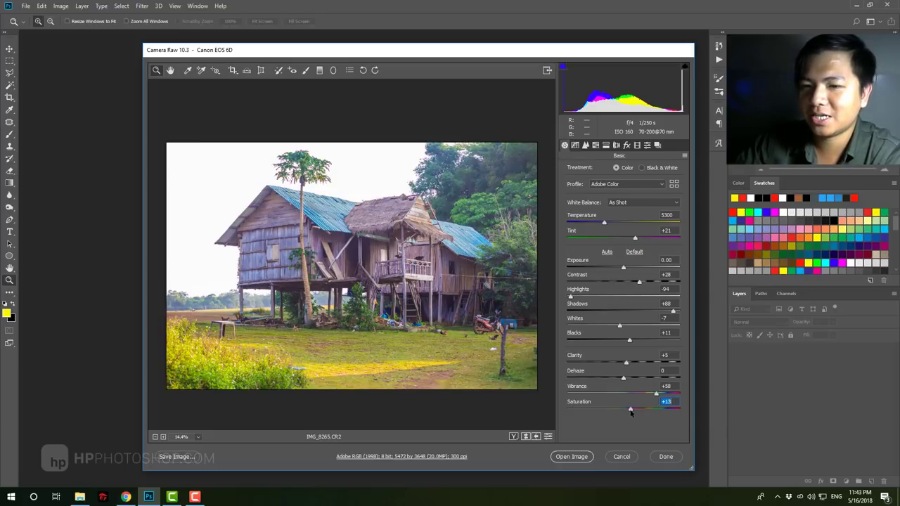
left_click(296, 206)
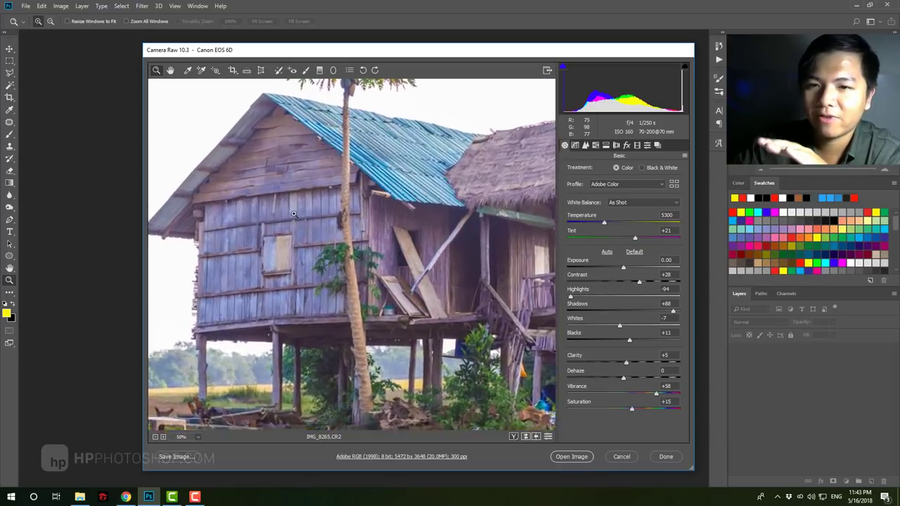
scroll(296, 206, "down", 5)
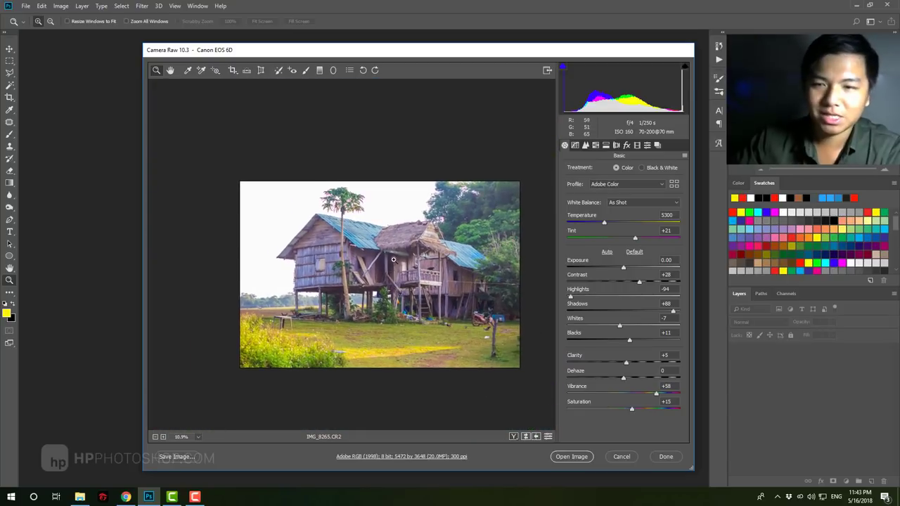
scroll(394, 260, "up", 1)
scroll(387, 250, "up", 1)
scroll(376, 232, "up", 1)
scroll(374, 227, "down", 2)
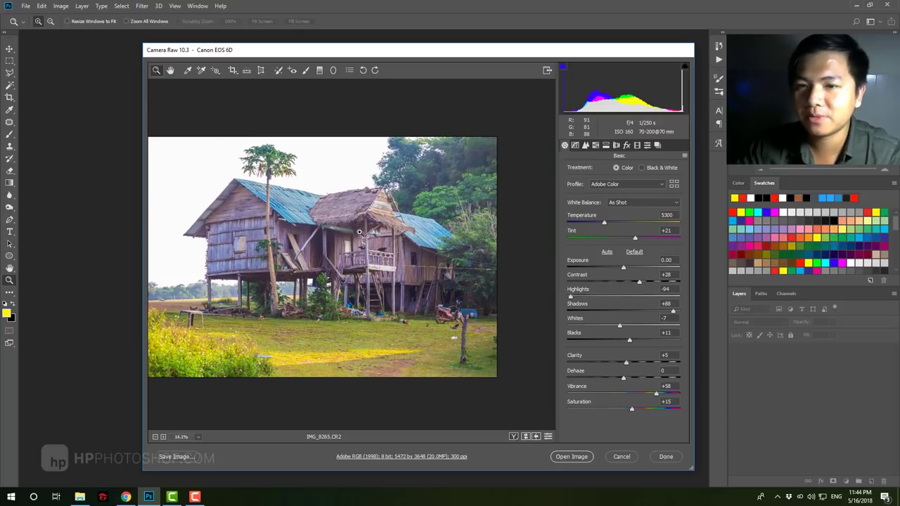
scroll(361, 234, "down", 2)
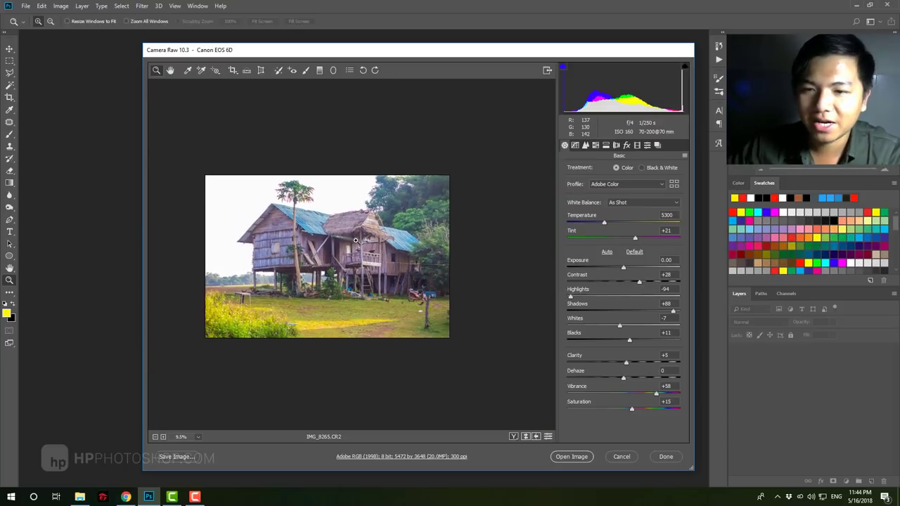
scroll(365, 243, "up", 1)
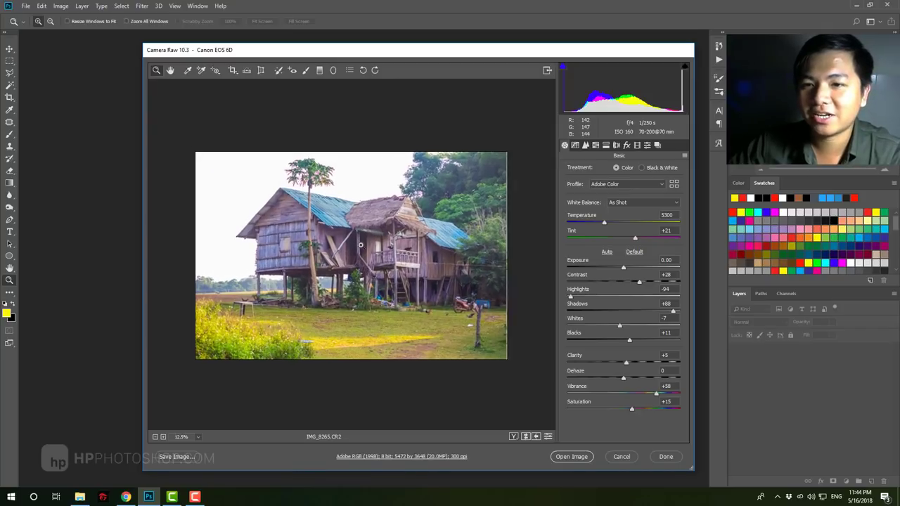
scroll(374, 245, "up", 1)
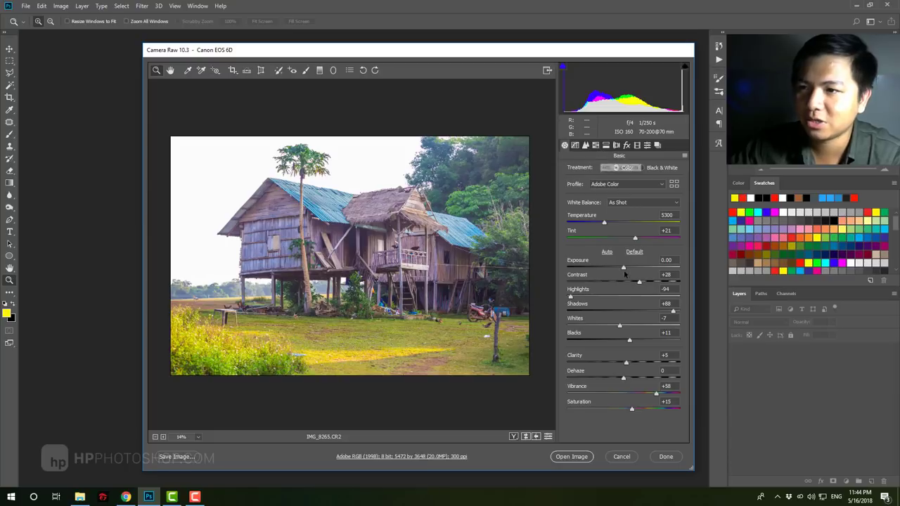
In HSL Saturation, set Greens to +52 and Aquas to +13.
left_click(595, 145)
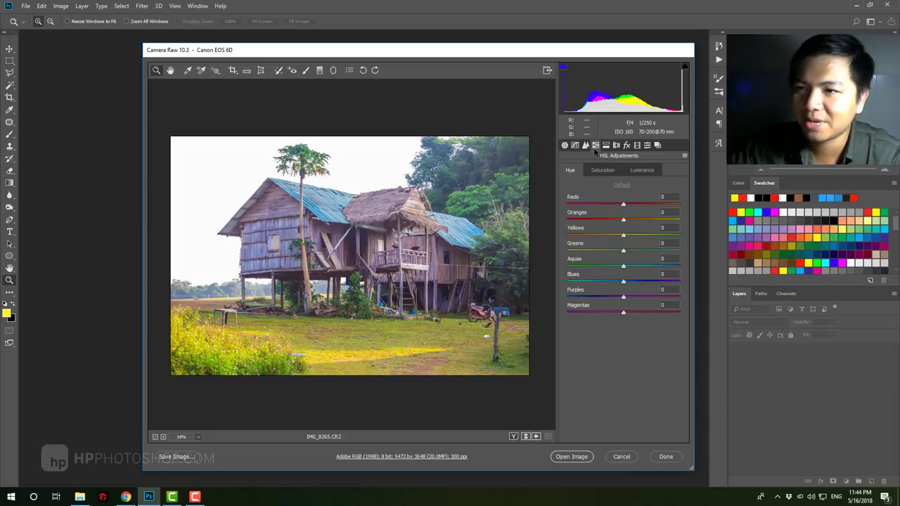
left_click(606, 145)
left_click(595, 145)
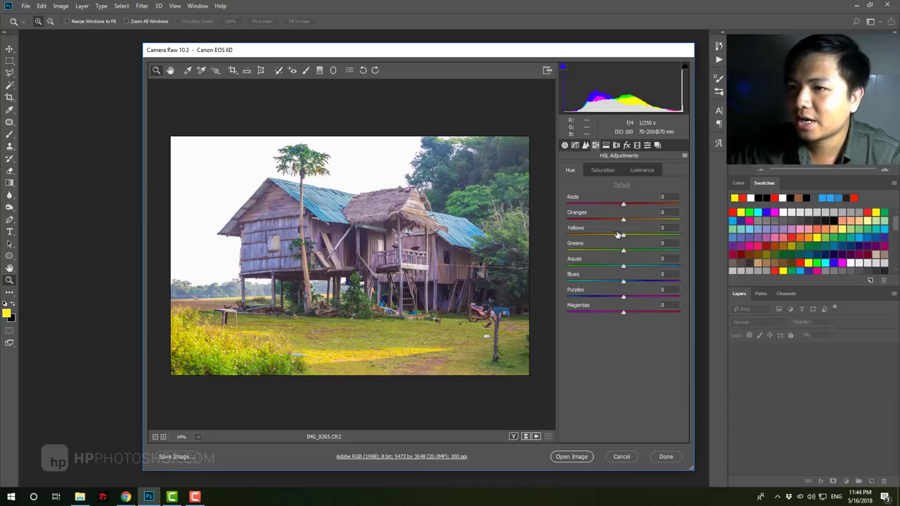
left_click(602, 170)
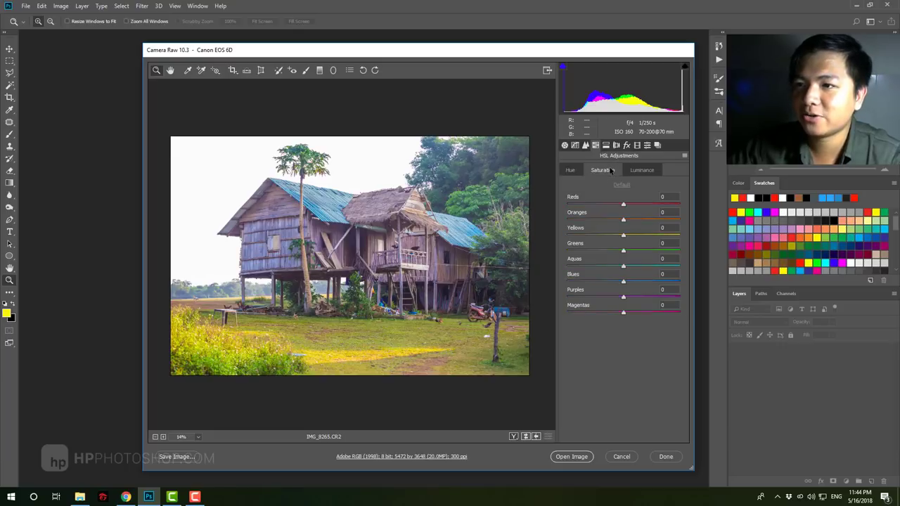
left_click(570, 170)
left_click(601, 170)
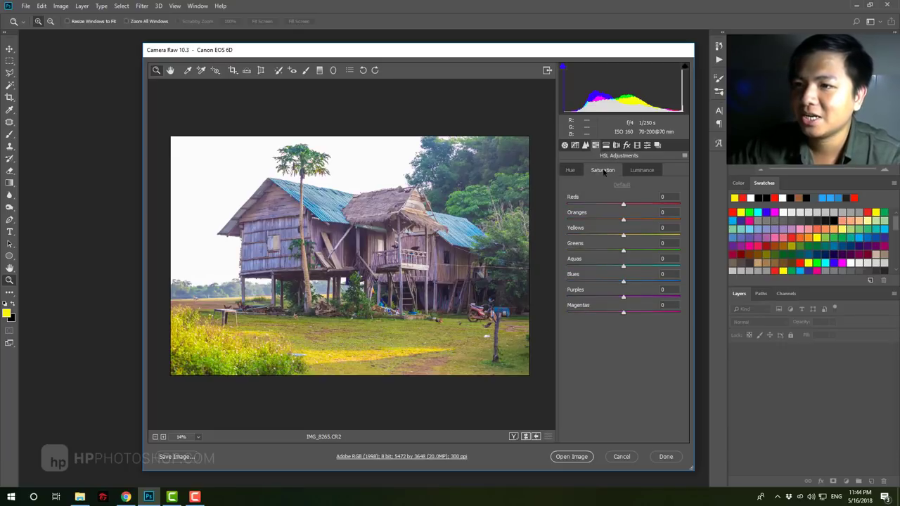
left_click_drag(623, 251, 653, 250)
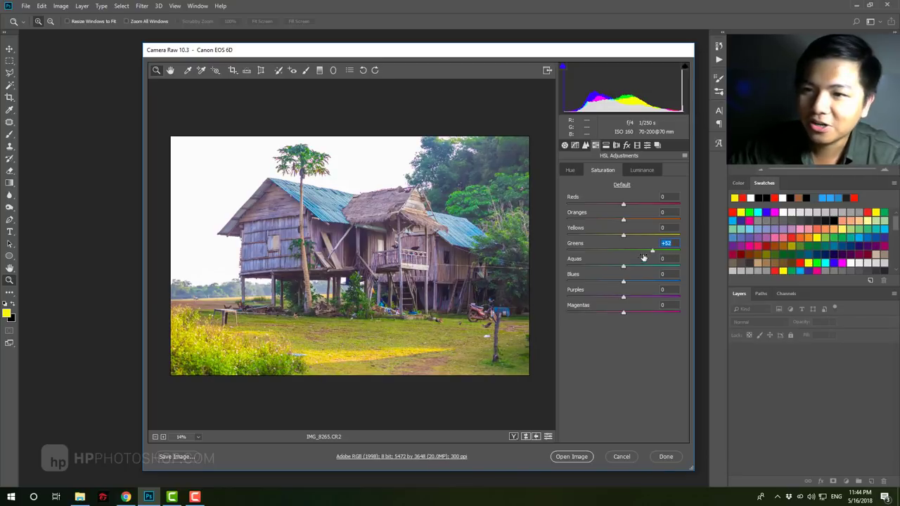
left_click_drag(634, 267, 631, 267)
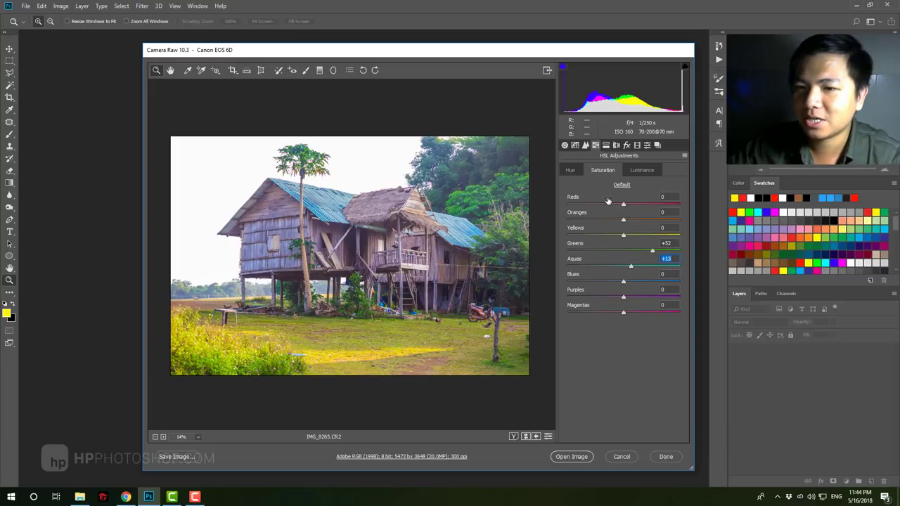
Set HSL Luminance Greens +4 and Aquas +3, then open the image in Photoshop.
left_click(642, 170)
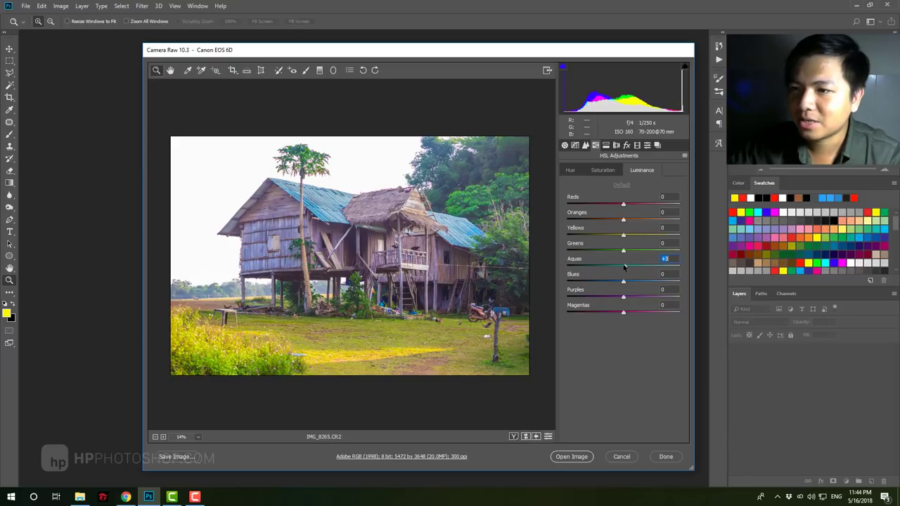
left_click_drag(623, 251, 632, 251)
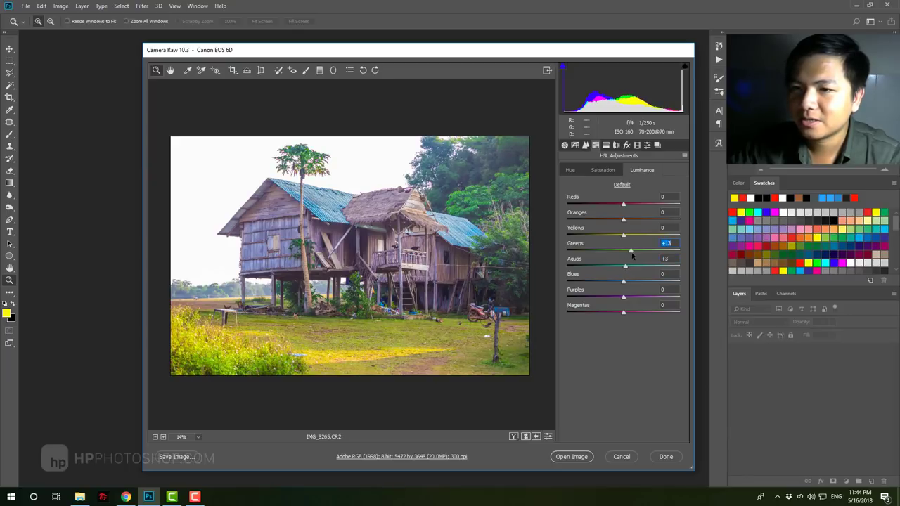
left_click(571, 170)
left_click(571, 456)
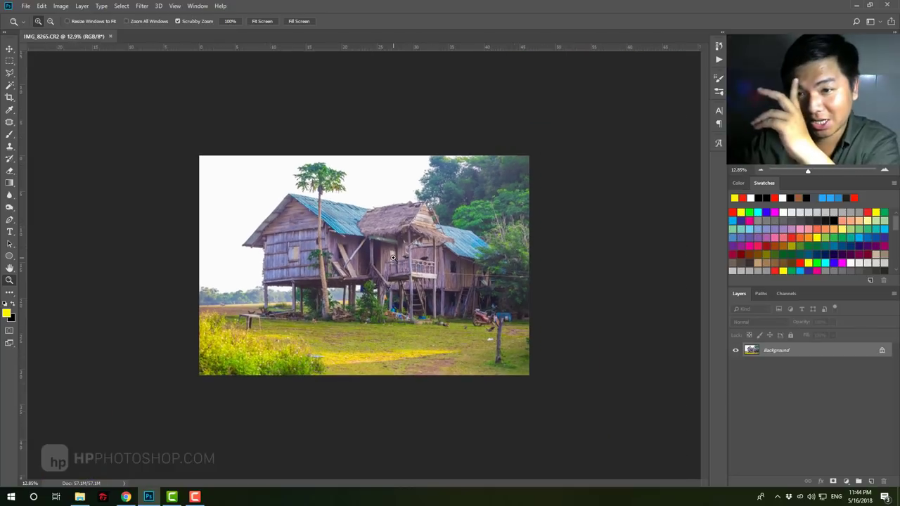
Zoom in on the opened stilt-house photo to inspect the house.
left_click(390, 258)
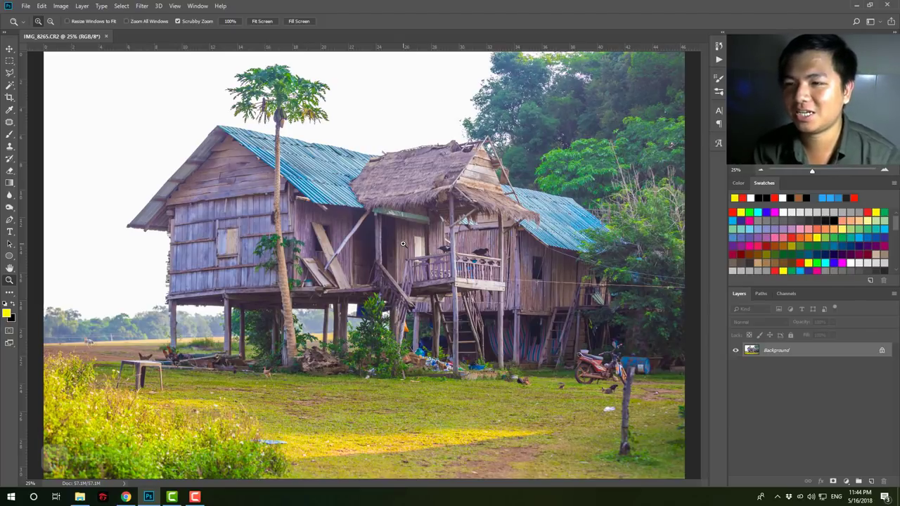
scroll(407, 260, "down", 2)
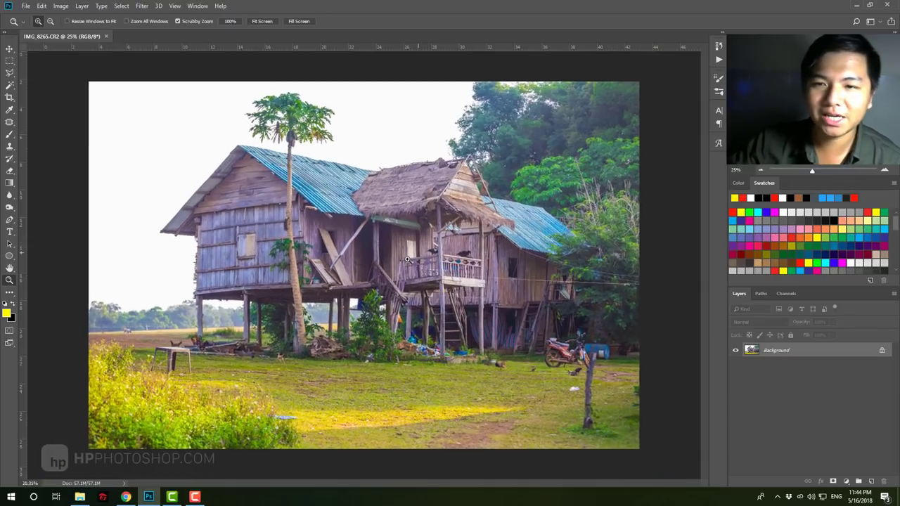
scroll(407, 260, "up", 1)
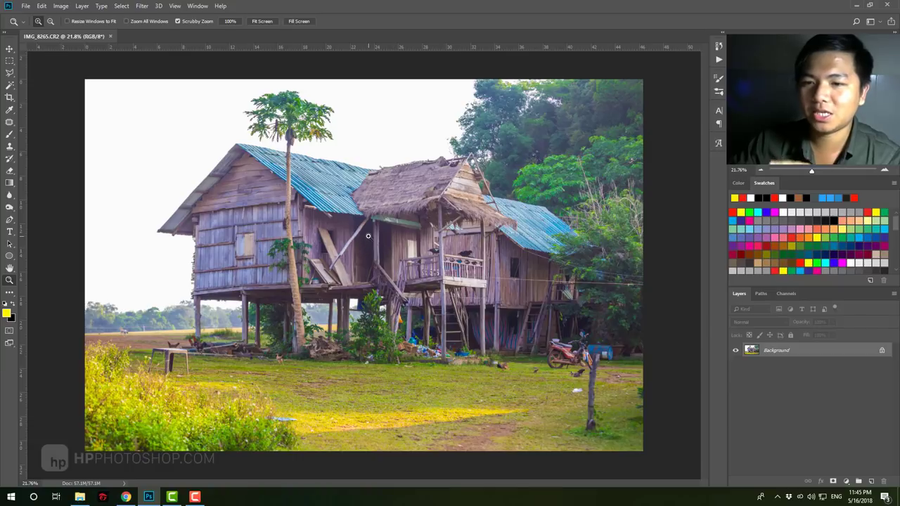
mouse_move(368, 236)
left_mouse_down()
mouse_move(371, 246)
mouse_move(339, 225)
left_mouse_up()
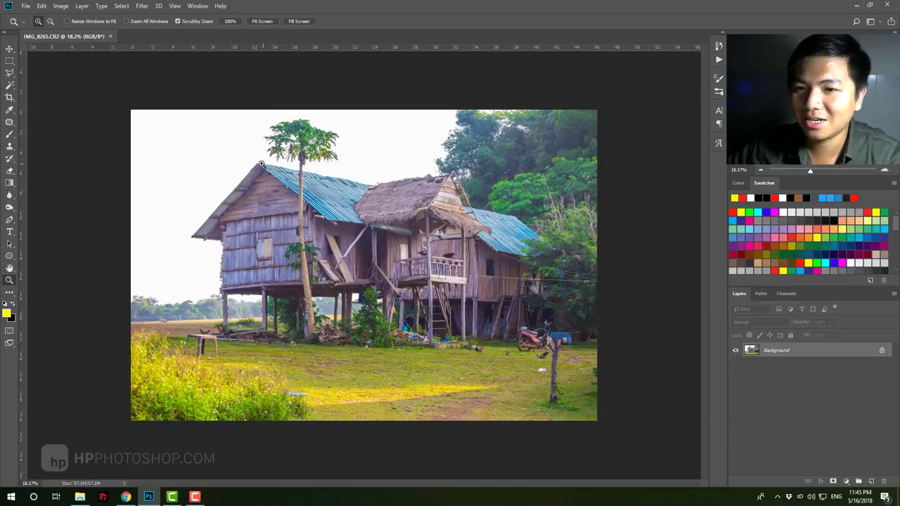
In Chrome, load Google Images and search for 'sky sunset'.
left_click(126, 497)
key("ctrl+t")
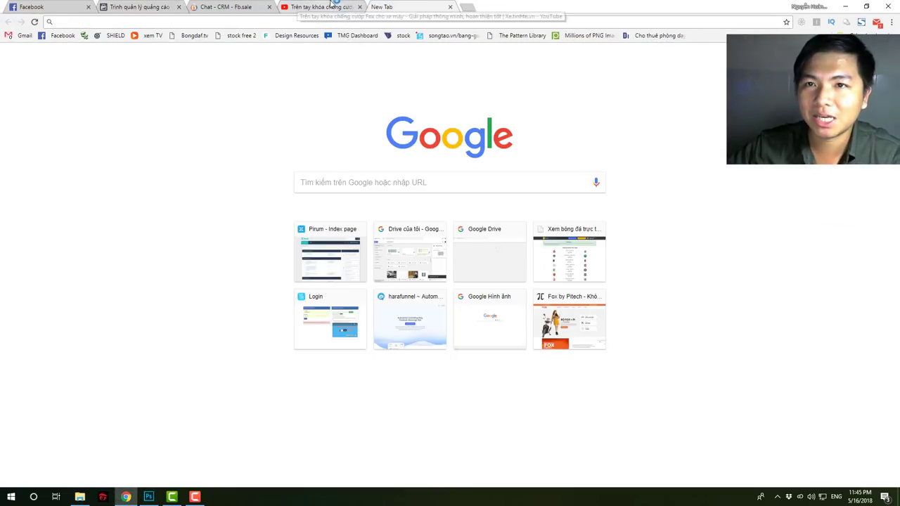
middle_click(295, 6)
middle_click(186, 7)
middle_click(133, 6)
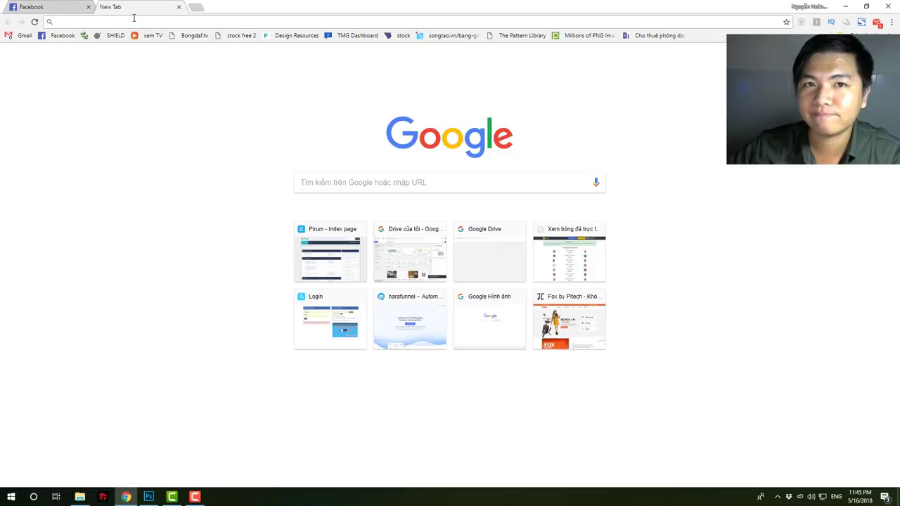
type("image.google.com")
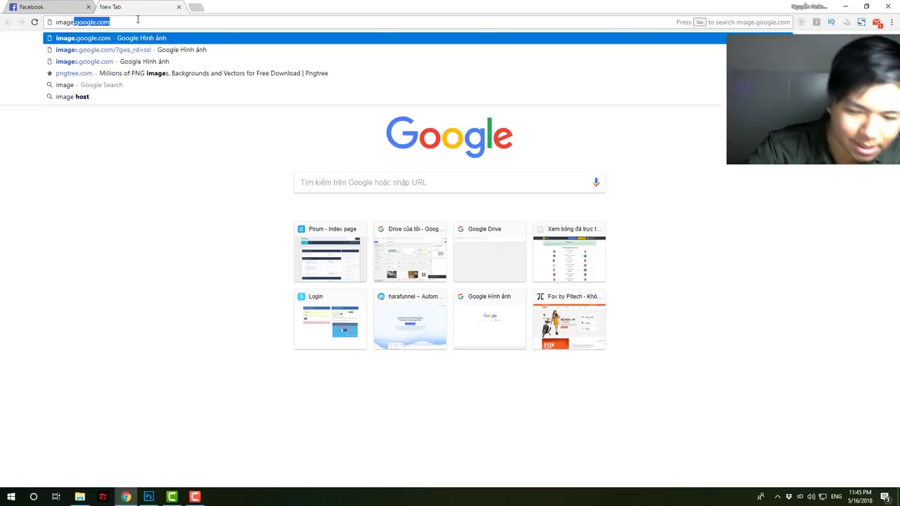
key("Return")
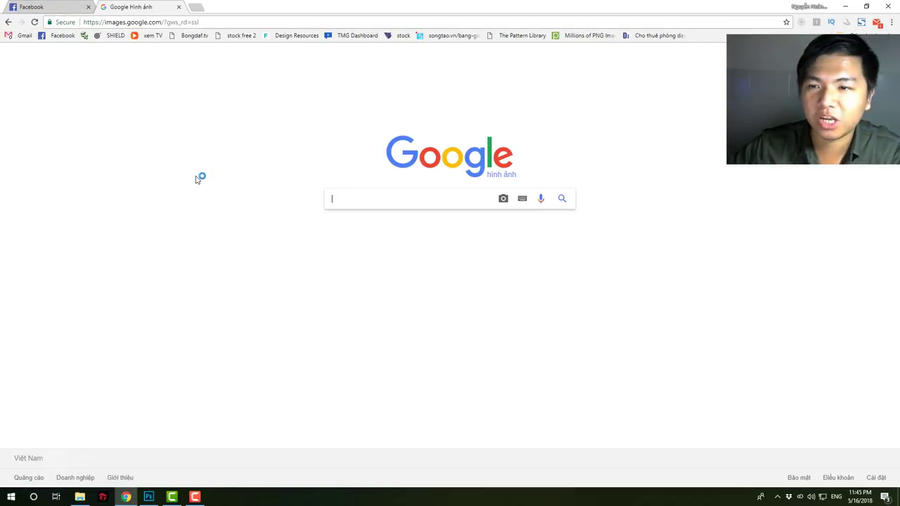
type("s")
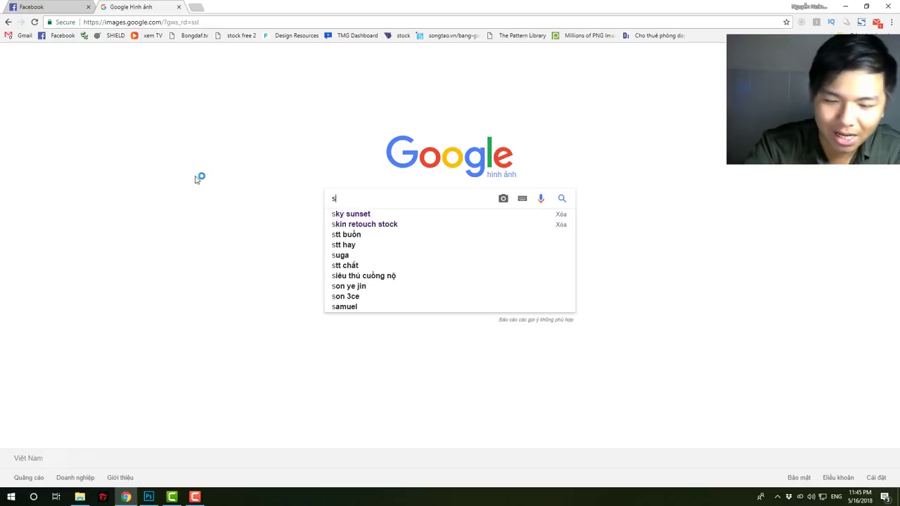
type("jy sunset")
key("Left")
key("Left")
key("Left")
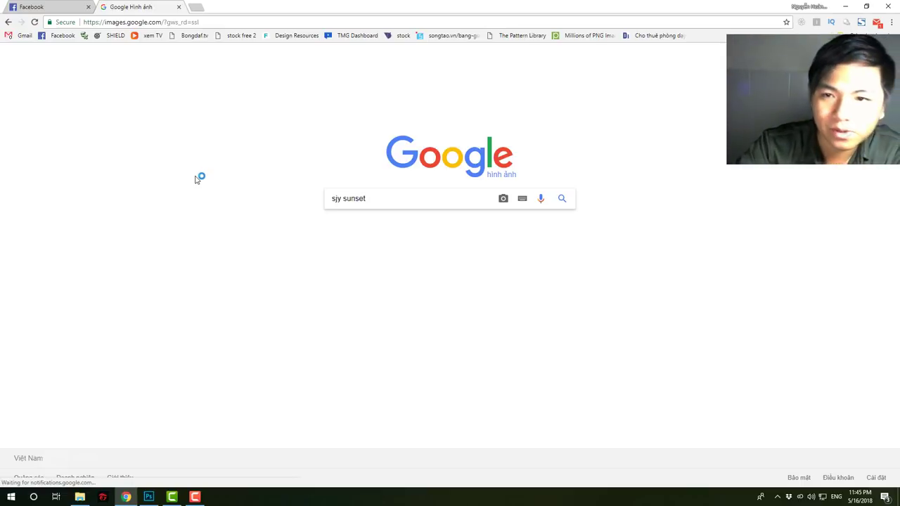
key("Left")
key("BackSpace")
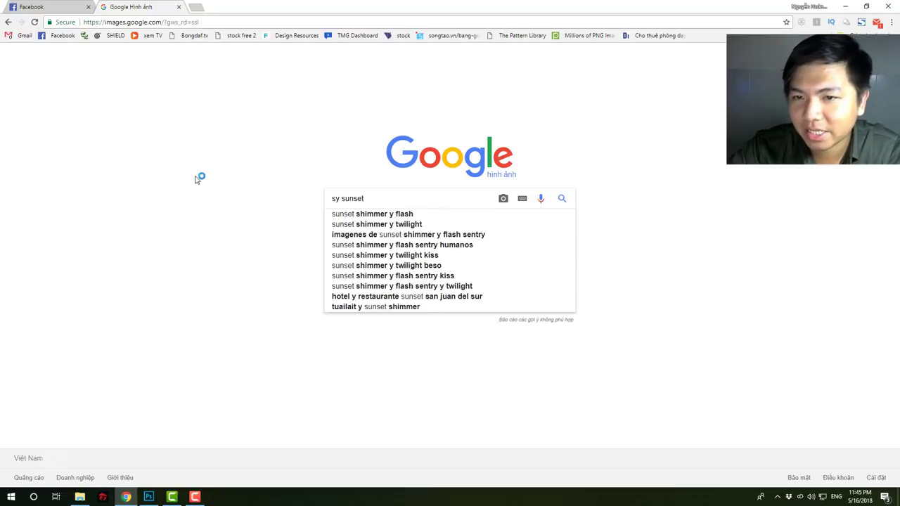
type("k")
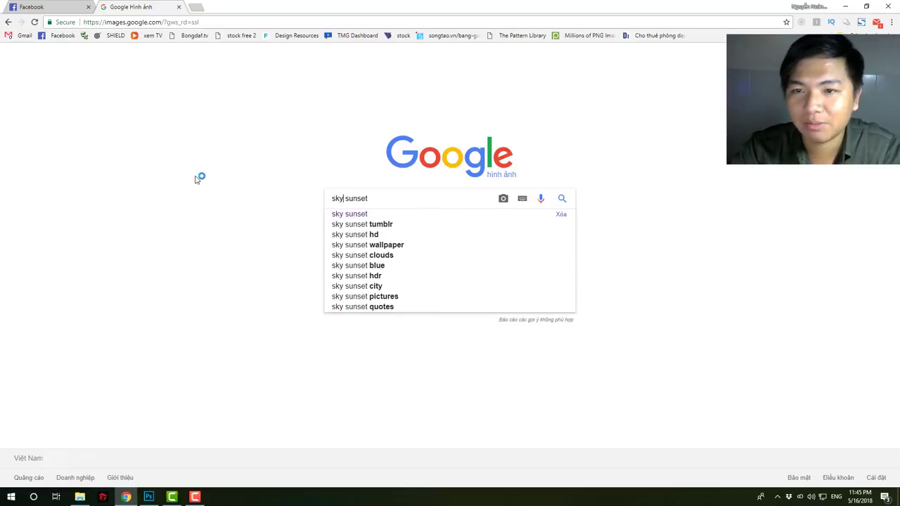
key("Return")
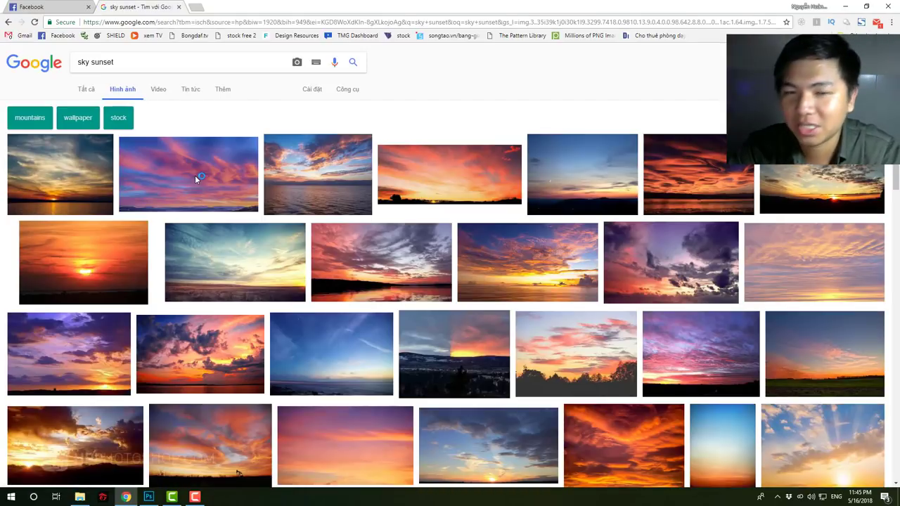
Copy the 3840×2160 Sunset Sky Clouds Landscape photo and return to Photoshop.
left_click(149, 497)
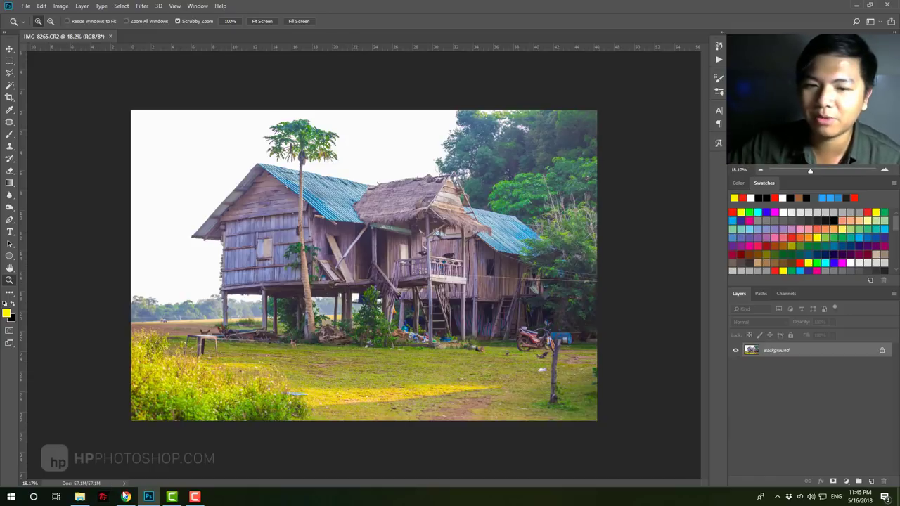
left_click(125, 497)
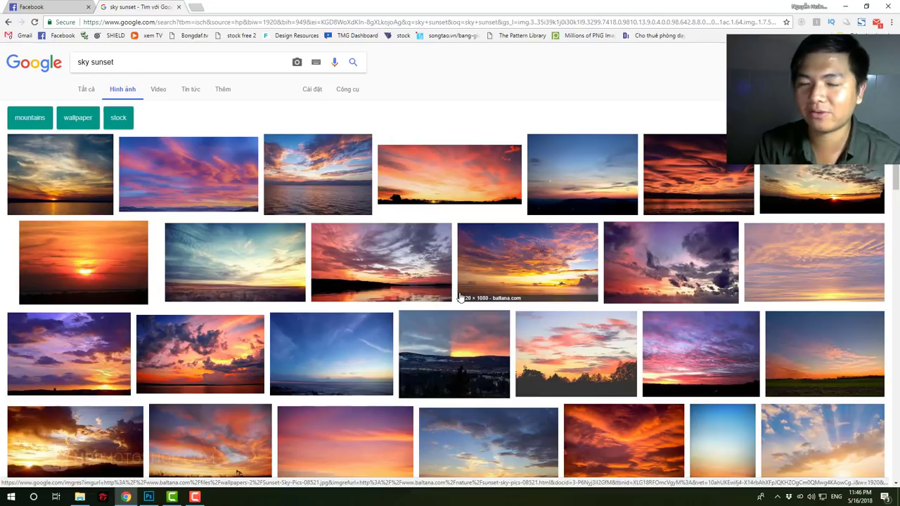
left_click(264, 262)
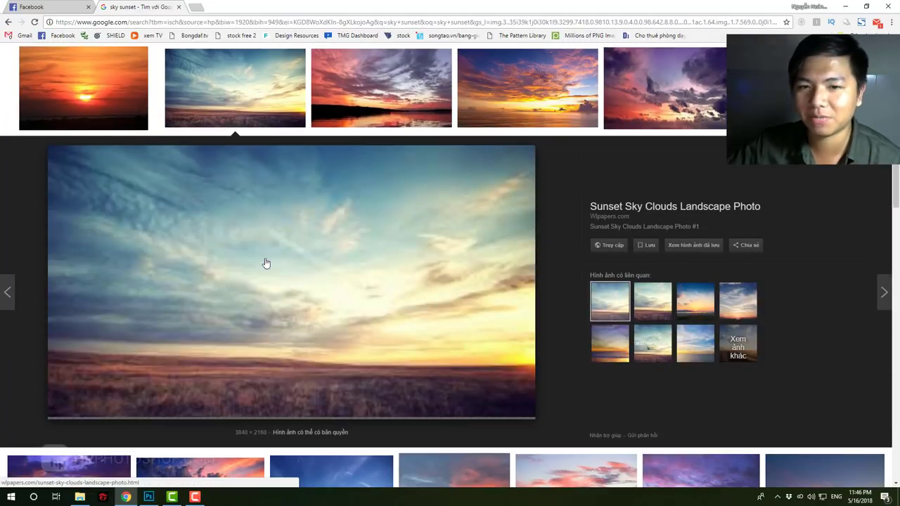
left_click(609, 245)
key("ctrl+shift+Tab")
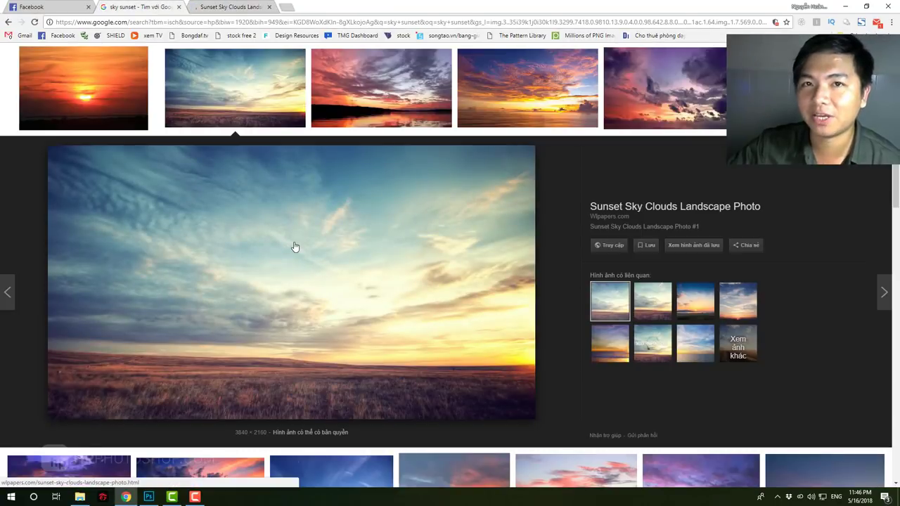
right_click(294, 243)
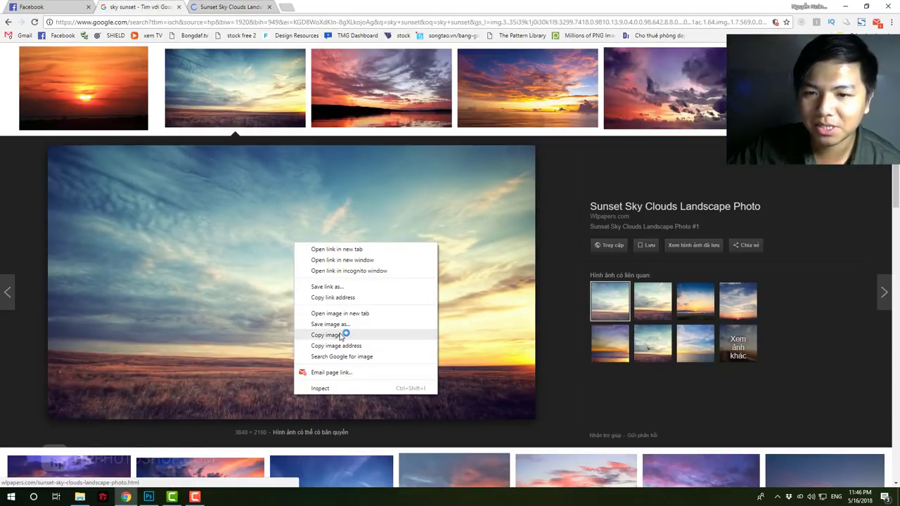
left_click(340, 336)
key("alt+Tab")
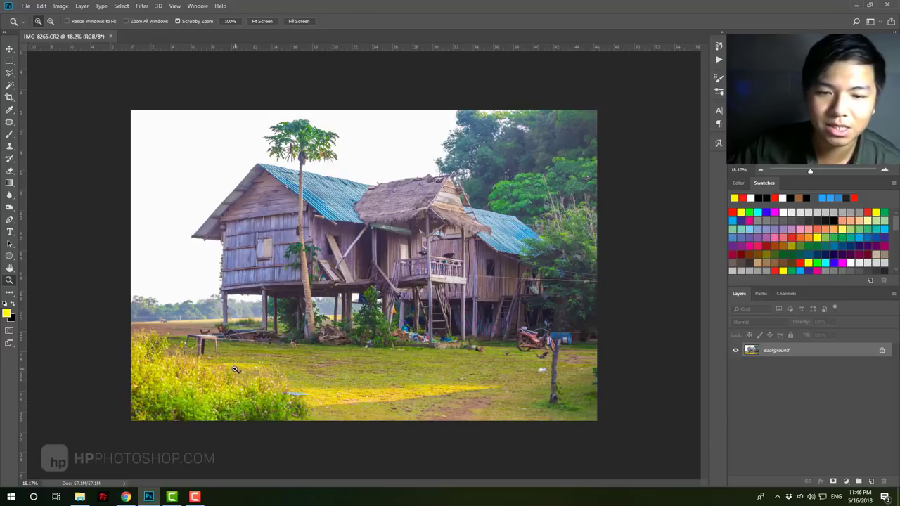
Paste the sunset sky as Layer 1, scale it to about 181%, position it, and flip it horizontally.
key("ctrl+v")
key("ctrl+t")
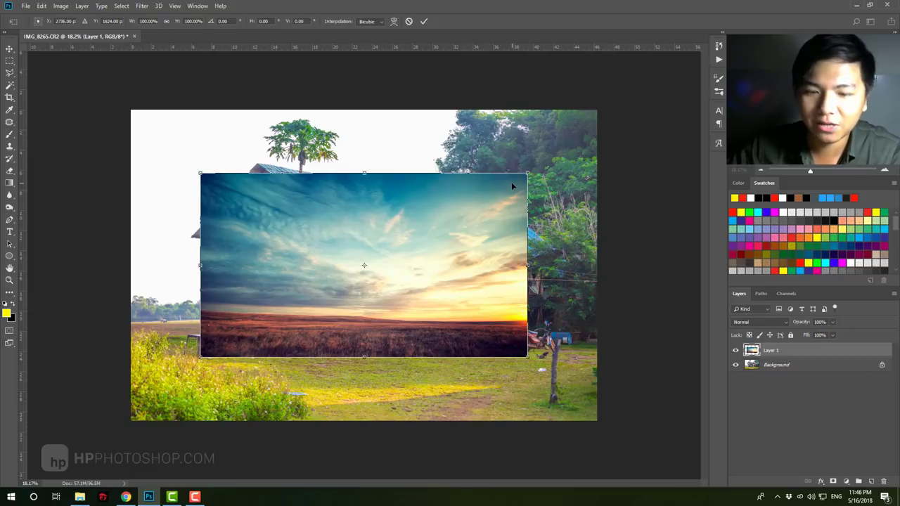
left_click_drag(527, 173, 675, 130)
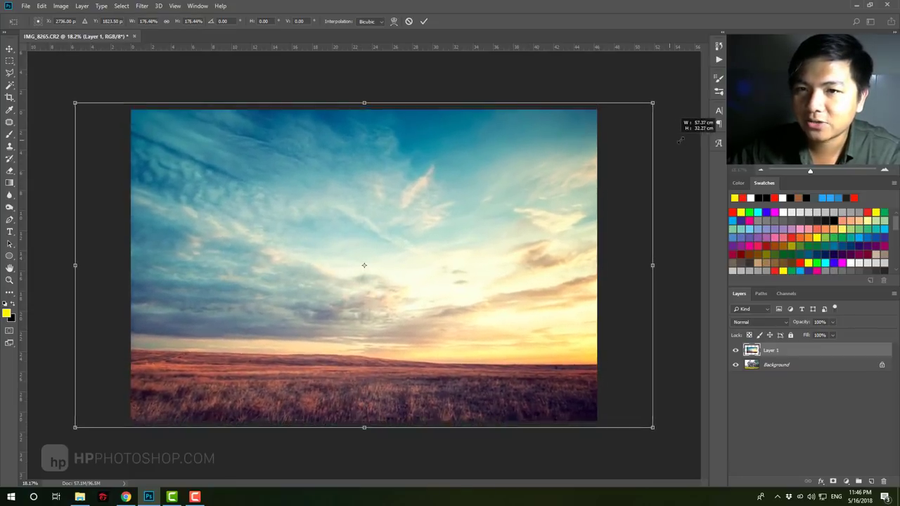
mouse_move(580, 183)
left_mouse_down()
mouse_move(338, 211)
mouse_move(211, 171)
mouse_move(183, 175)
mouse_move(516, 195)
mouse_move(572, 189)
left_mouse_up()
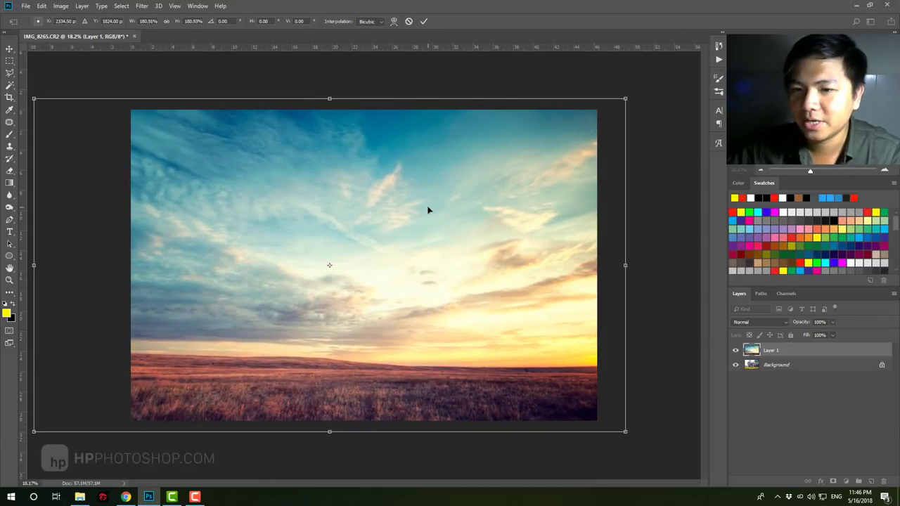
mouse_move(429, 210)
left_mouse_down()
mouse_move(524, 314)
mouse_move(525, 450)
left_mouse_up()
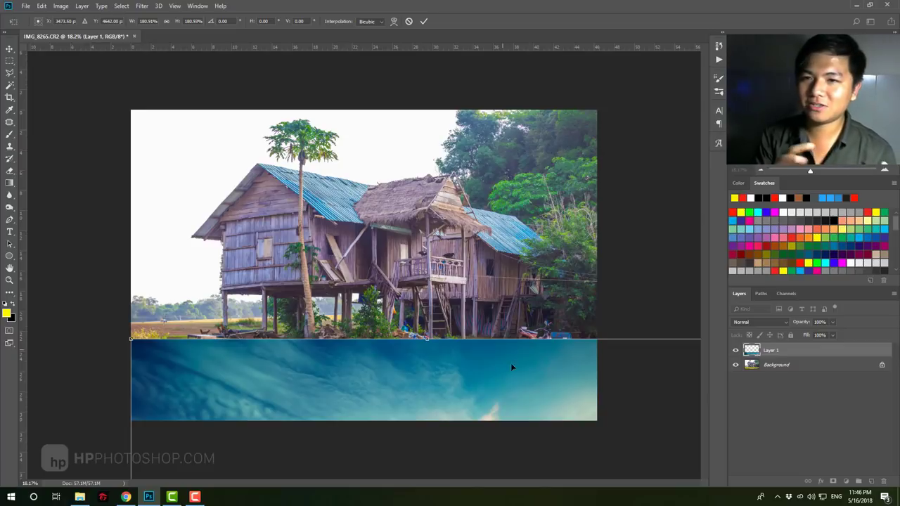
left_click_drag(513, 368, 460, 230)
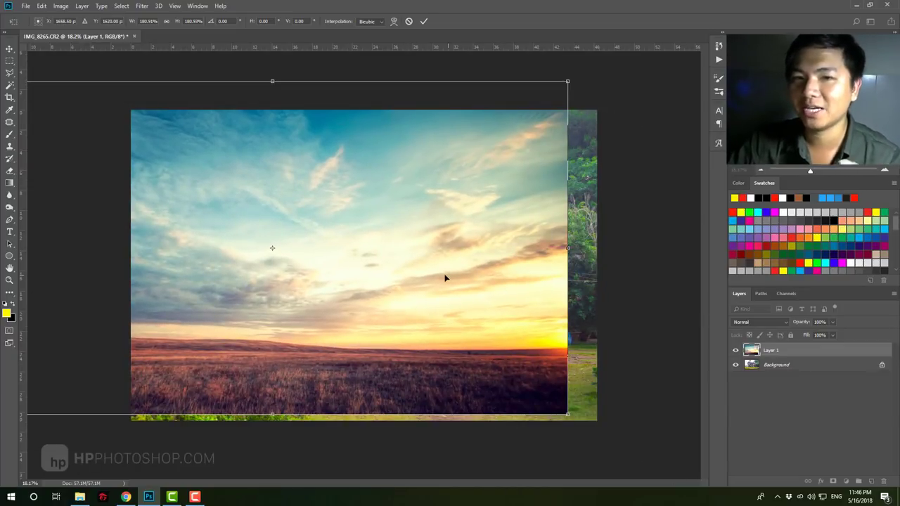
mouse_move(444, 278)
left_mouse_down()
mouse_move(426, 308)
mouse_move(446, 344)
mouse_move(433, 265)
left_mouse_up()
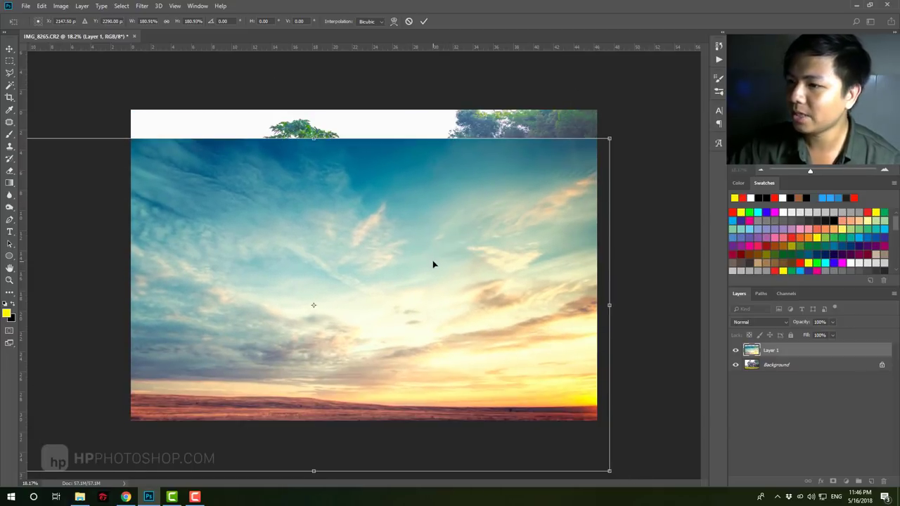
right_click(433, 264)
left_click(478, 373)
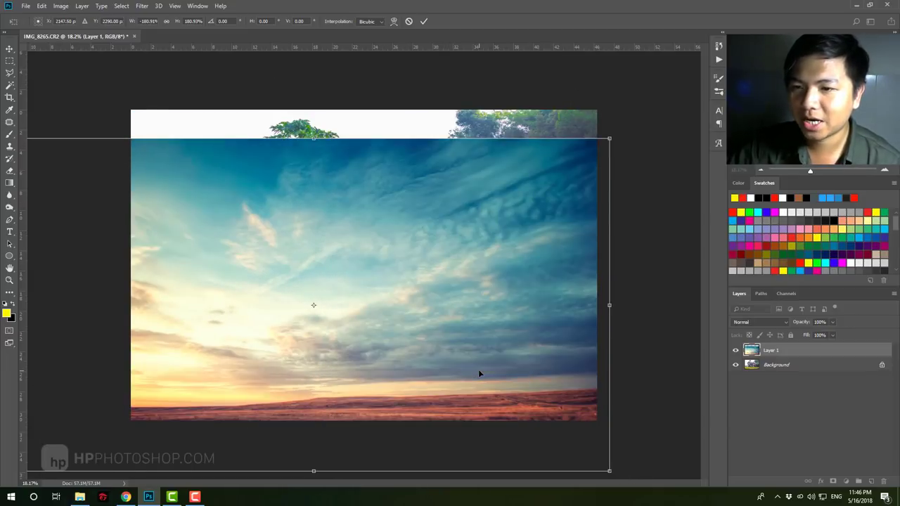
key("Return")
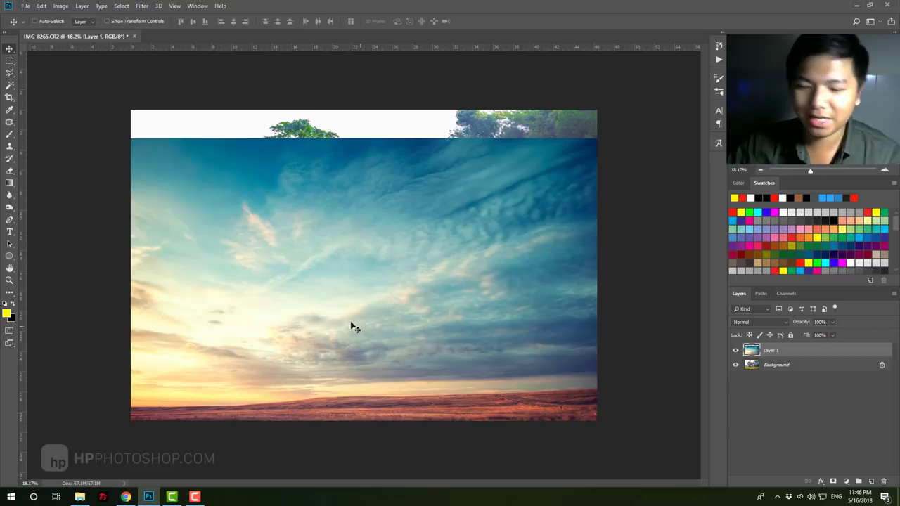
Reposition the sky layer, set its opacity to 48%, then hide it and select Background.
left_click_drag(355, 328, 471, 249)
left_click(735, 351)
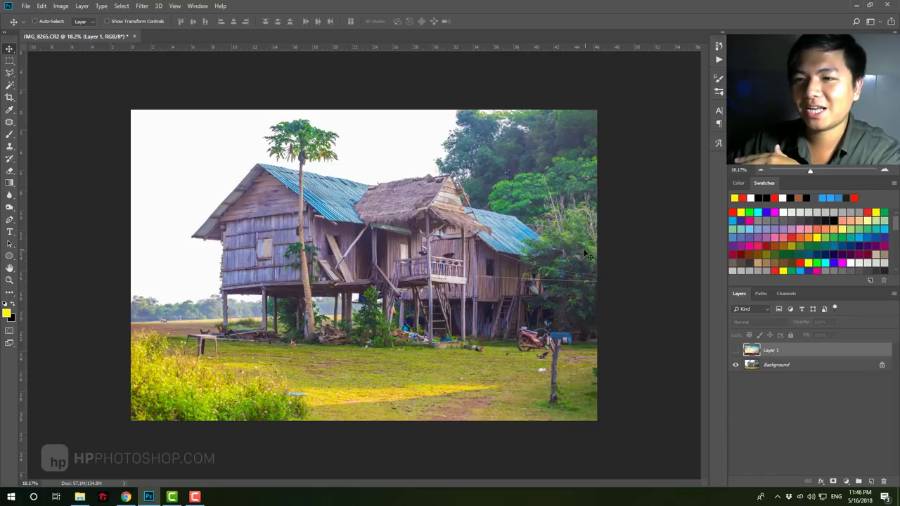
left_click(735, 351)
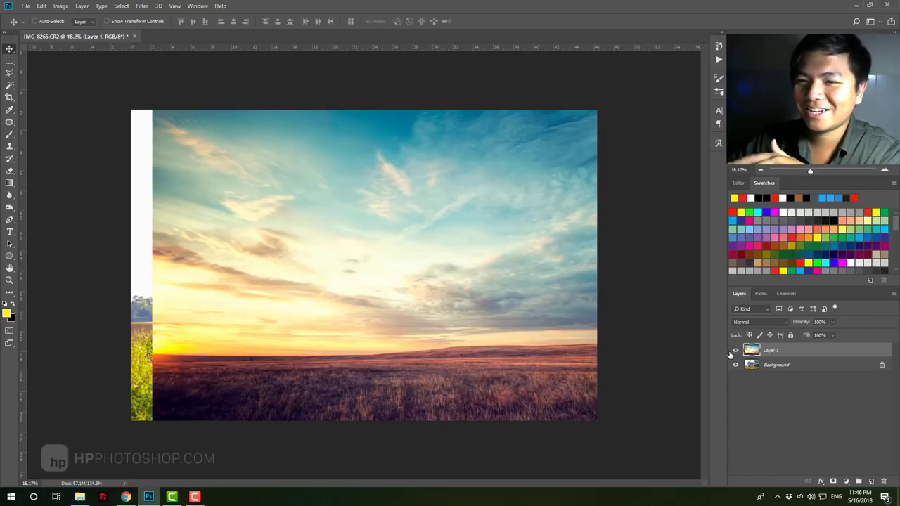
mouse_move(404, 300)
left_mouse_down()
mouse_move(401, 244)
mouse_move(378, 249)
left_mouse_up()
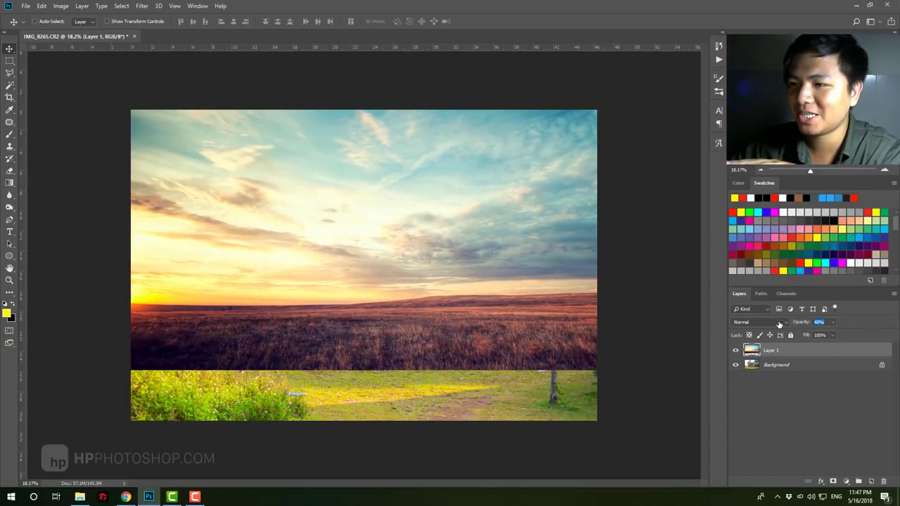
left_click_drag(807, 324, 770, 324)
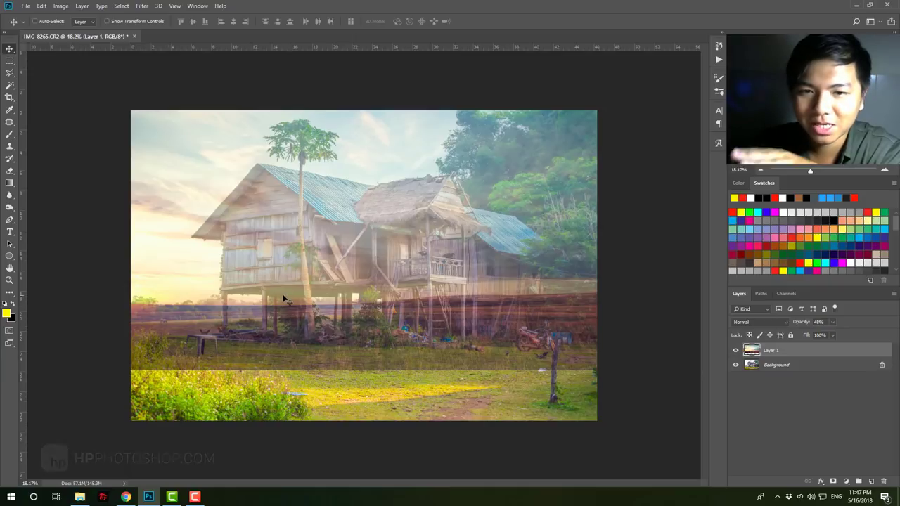
left_click_drag(284, 299, 283, 299)
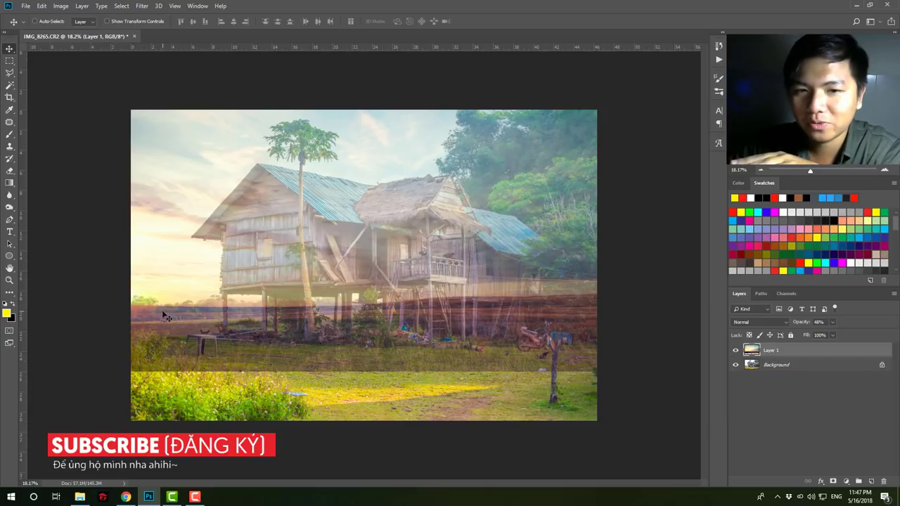
left_click(735, 350)
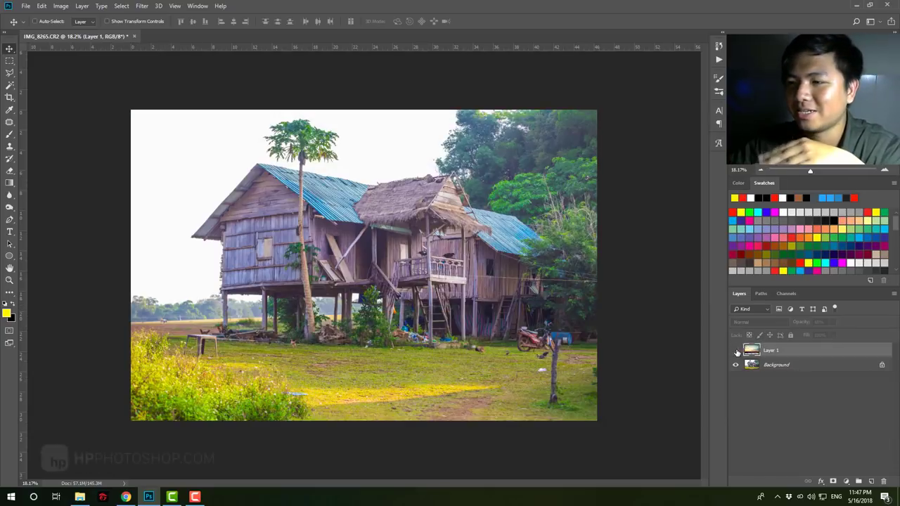
left_click(786, 367)
After zooming in on the house walls, raise sunset Layer 1 to 100% opacity and hide it again.
left_click(10, 279)
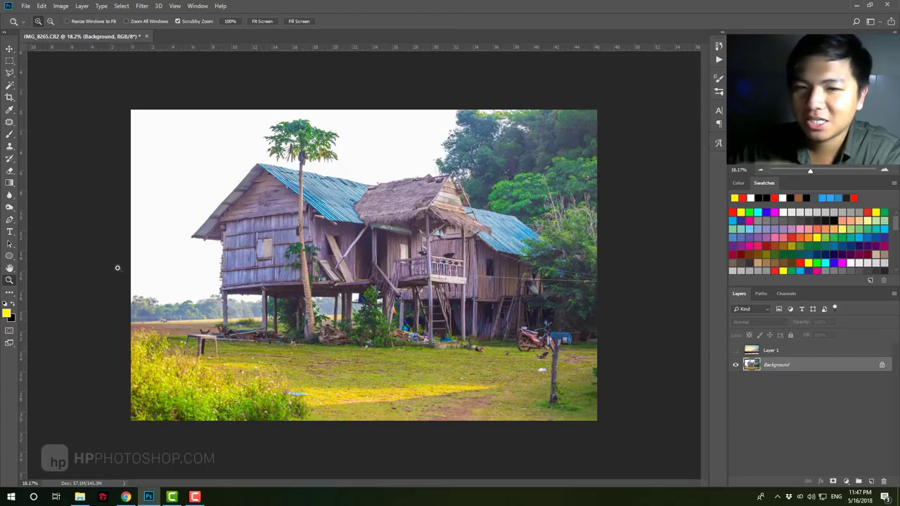
left_click_drag(372, 241, 400, 243)
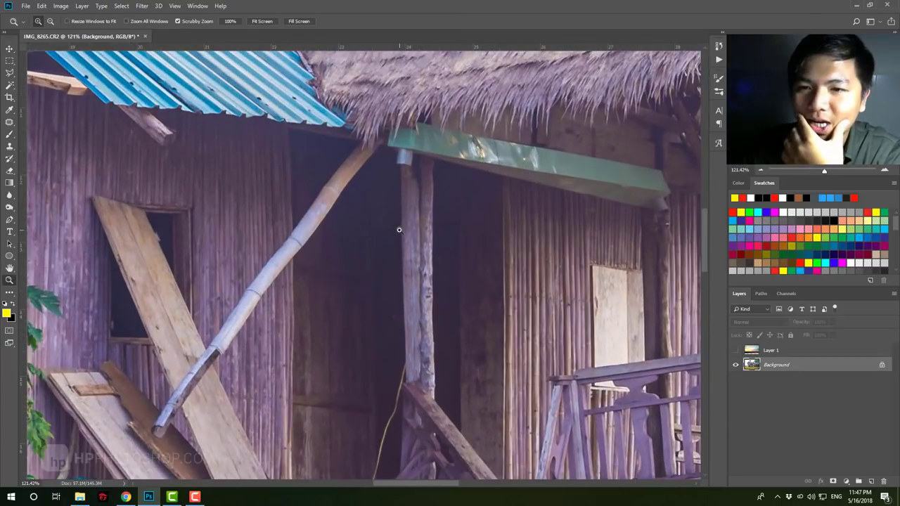
mouse_move(400, 254)
left_mouse_down()
mouse_move(352, 250)
mouse_move(417, 255)
mouse_move(393, 256)
left_mouse_up()
left_click(736, 350)
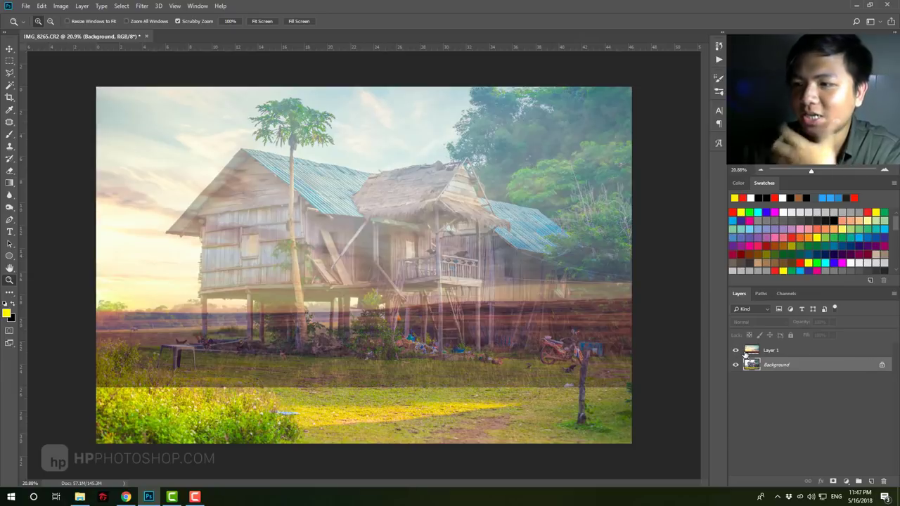
left_click(799, 349)
left_click_drag(799, 324, 843, 340)
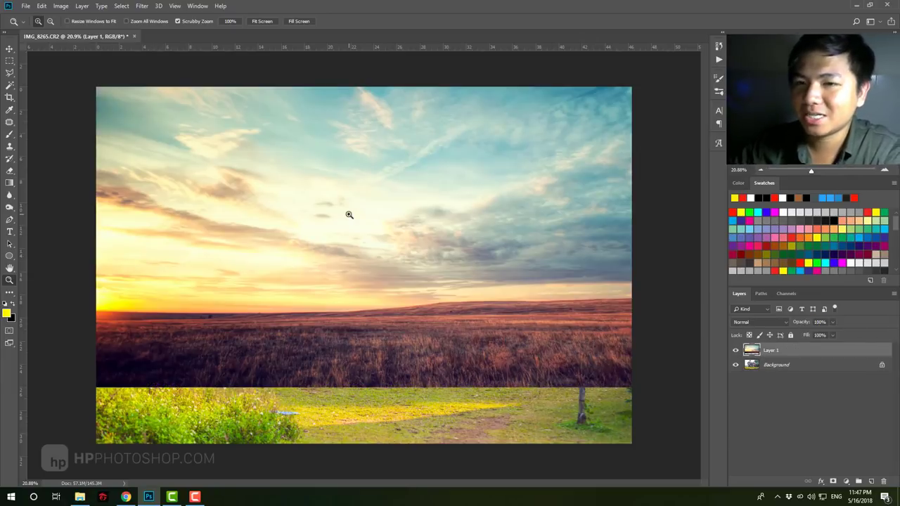
left_click(736, 351)
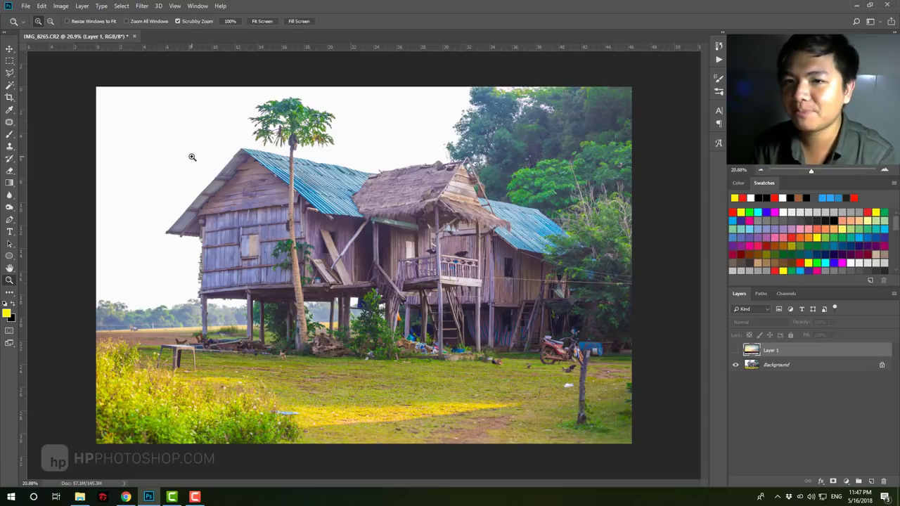
Show sunset Layer 1, open and cancel its Blending Options, then begin renaming it.
key("ctrl+comma")
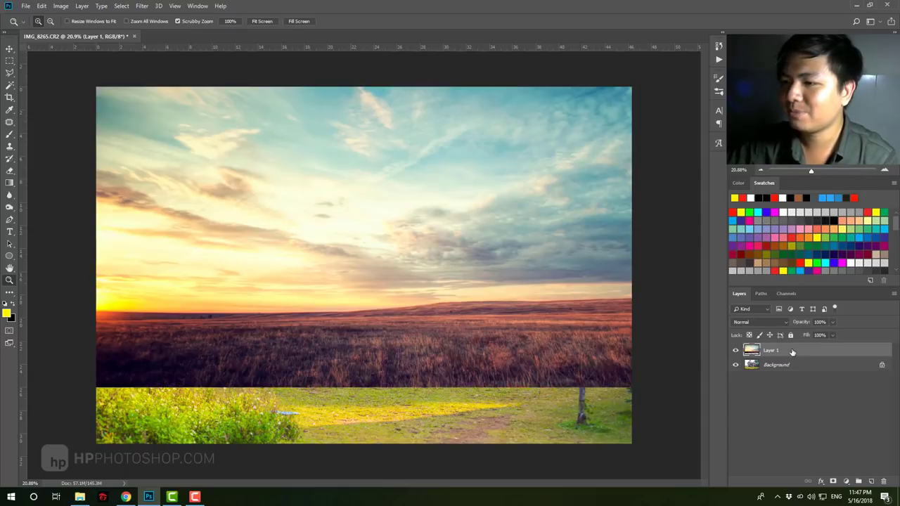
right_click(793, 351)
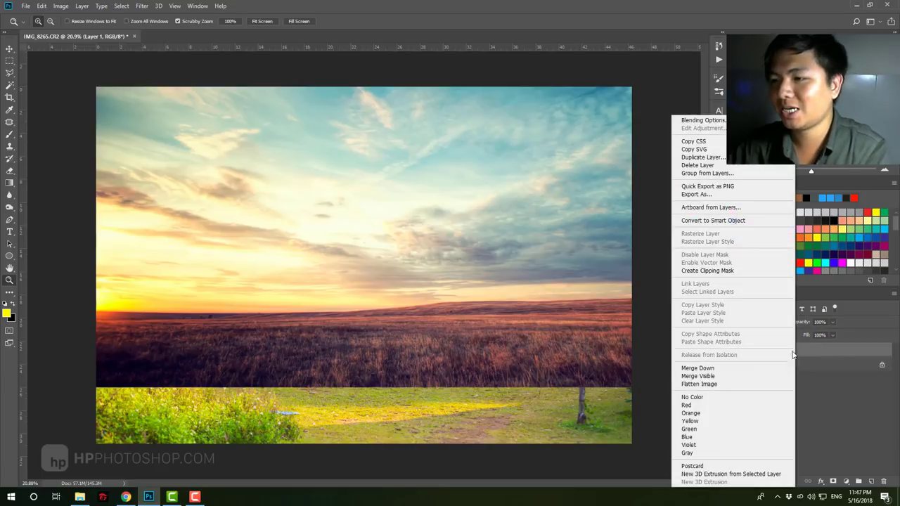
left_click(703, 120)
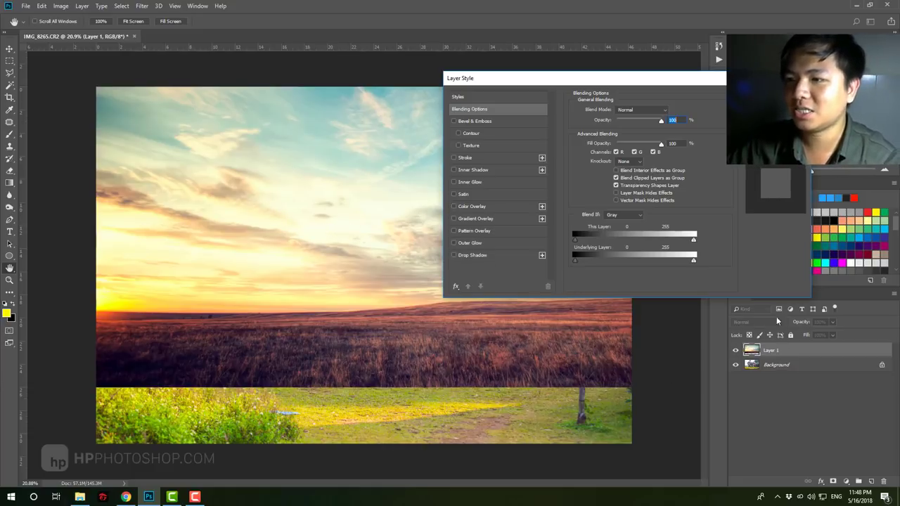
key("Return")
double_click(770, 350)
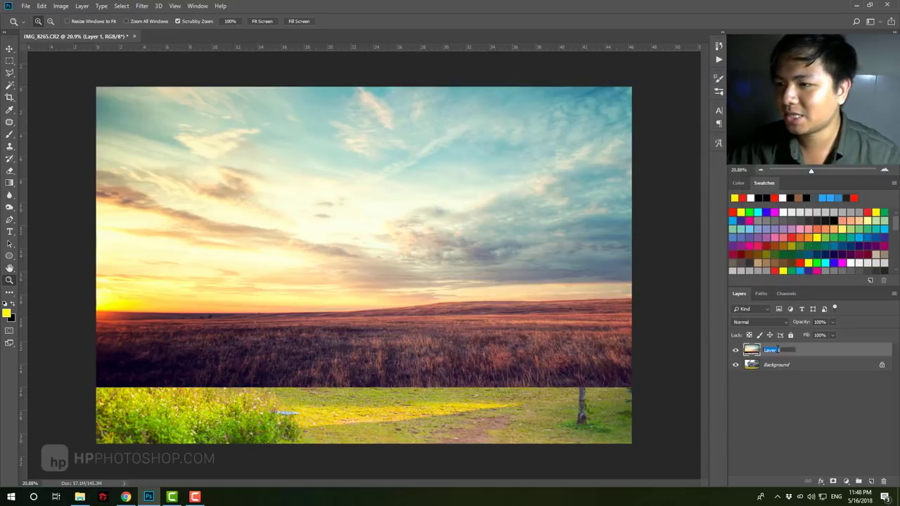
Rename the sky layer to 'bau troi' and bring up its Blending Options.
type("beautroi")
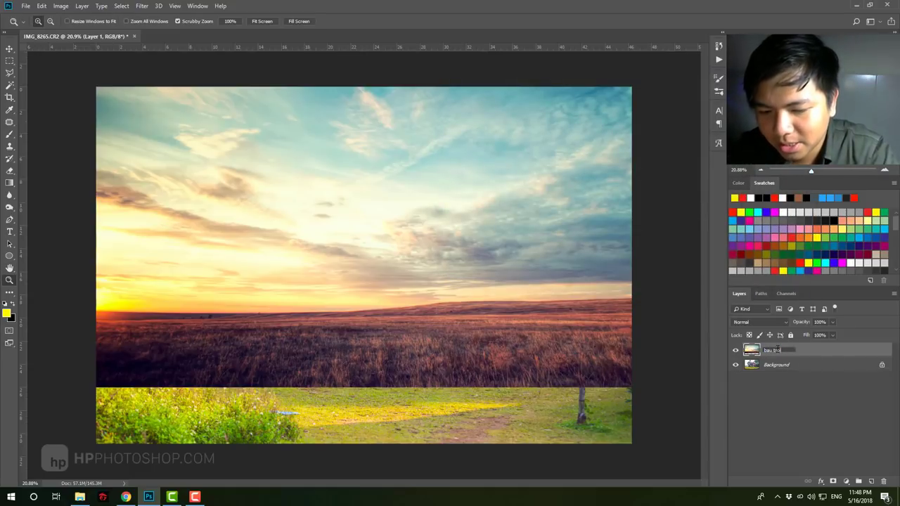
key("Return")
right_click(799, 352)
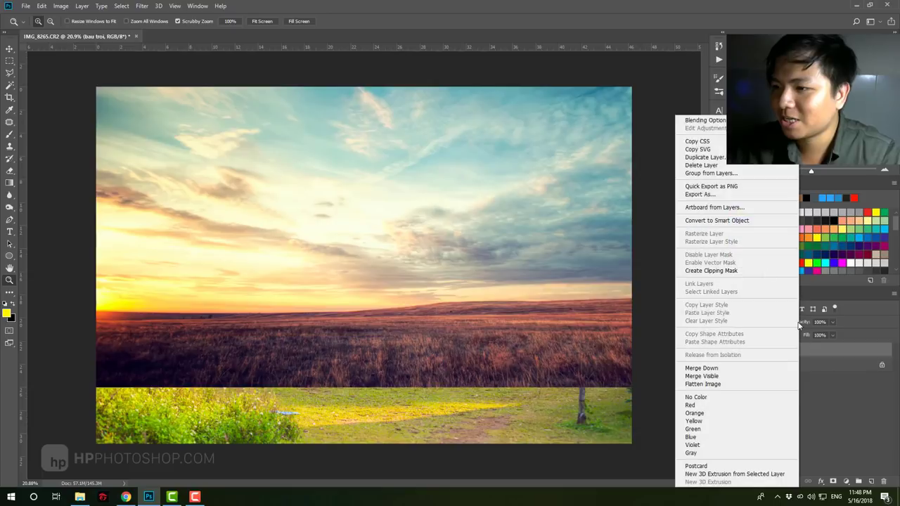
left_click(703, 121)
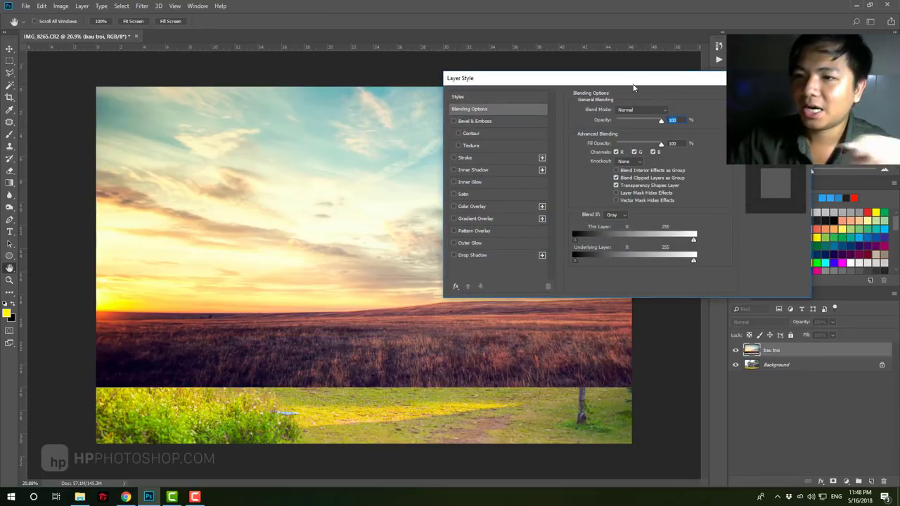
left_click_drag(621, 78, 584, 71)
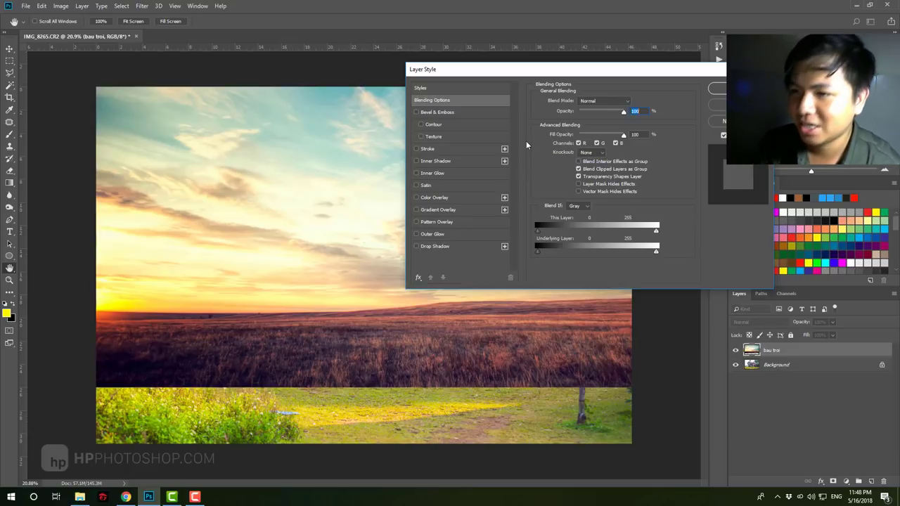
Drag the Underlying Layer black slider right so the house shows through the sky.
left_click_drag(538, 254, 598, 248)
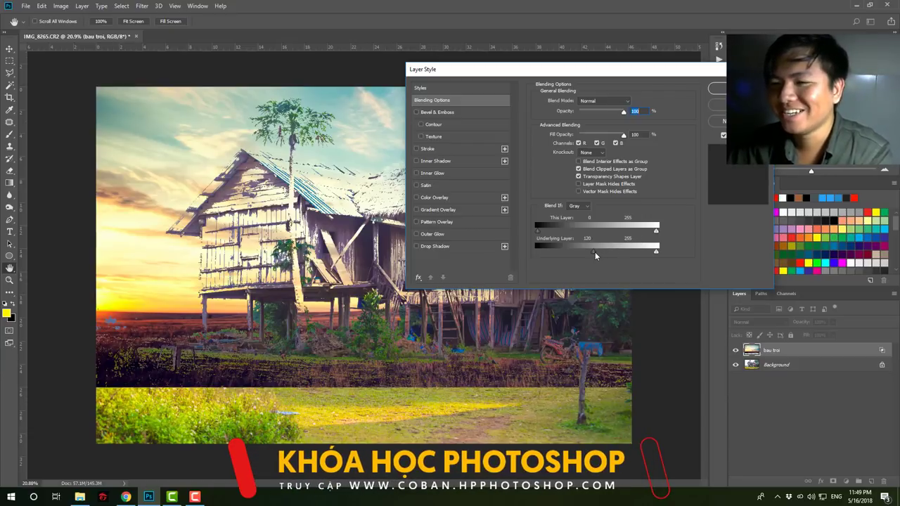
left_click_drag(595, 252, 602, 254)
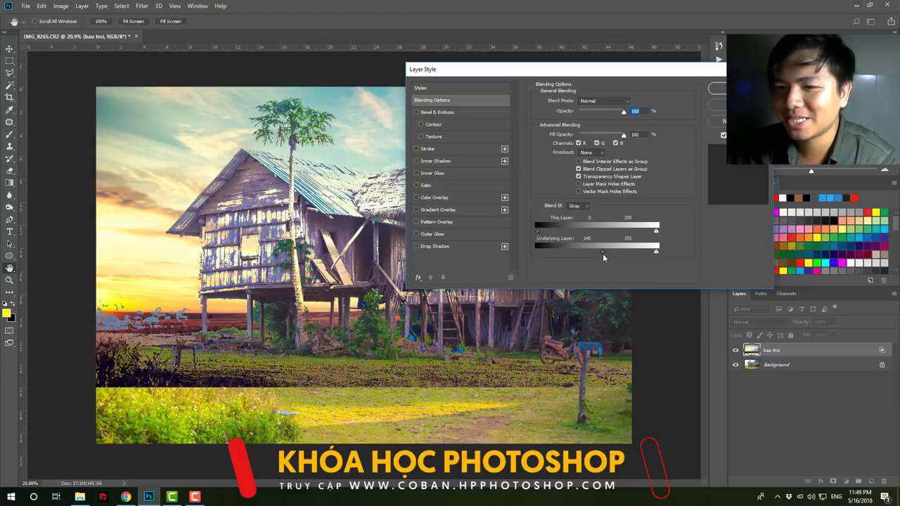
left_click_drag(604, 251, 630, 256)
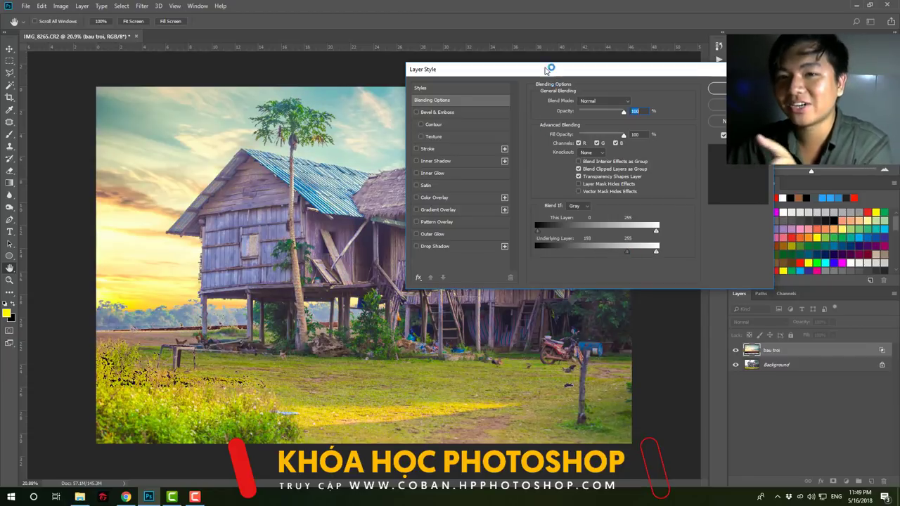
left_click_drag(542, 69, 636, 233)
left_click_drag(703, 237, 613, 147)
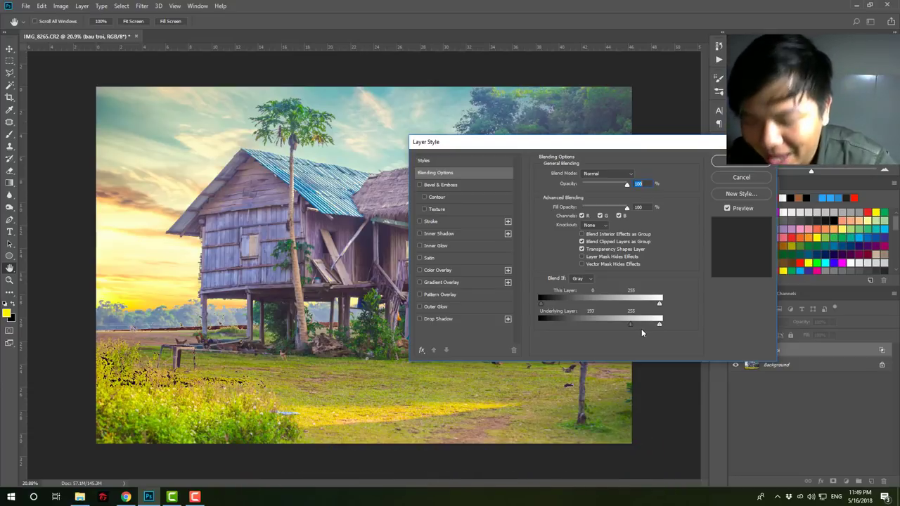
Alt-split the Underlying Layer slider to 201/234 and 251/255 and apply.
key("alt")
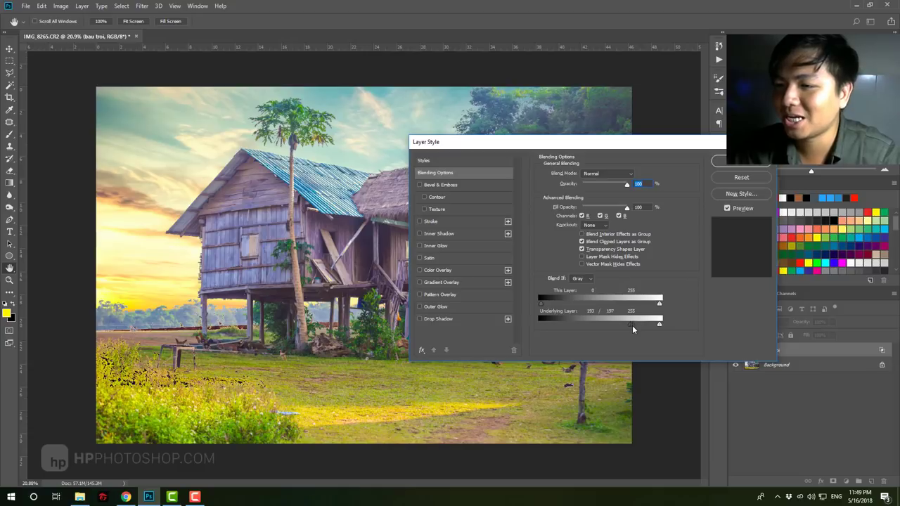
mouse_move(632, 324)
left_mouse_down()
mouse_move(641, 326)
mouse_move(604, 321)
mouse_move(629, 326)
left_mouse_up()
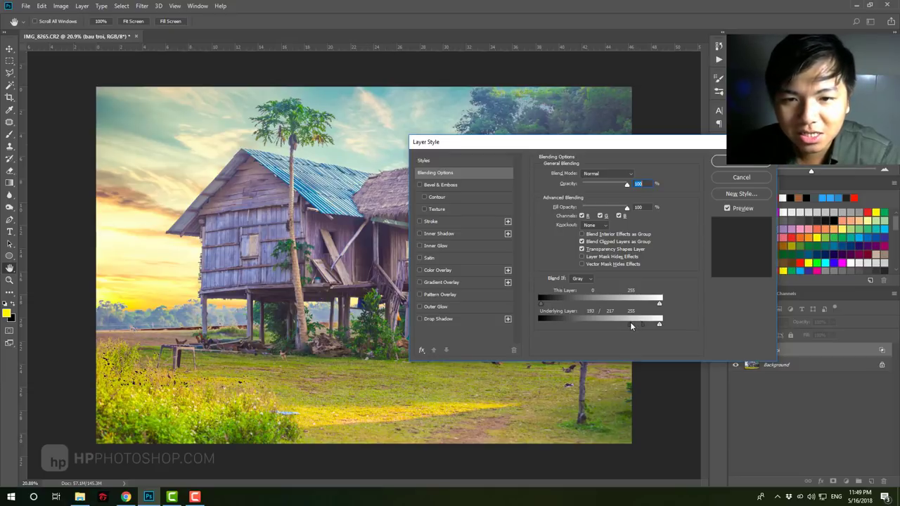
key("alt")
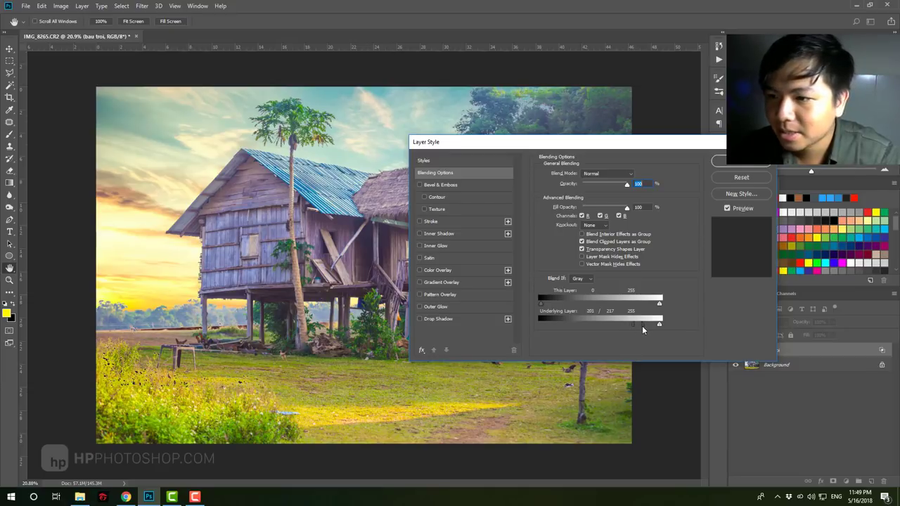
left_click_drag(646, 325, 657, 325)
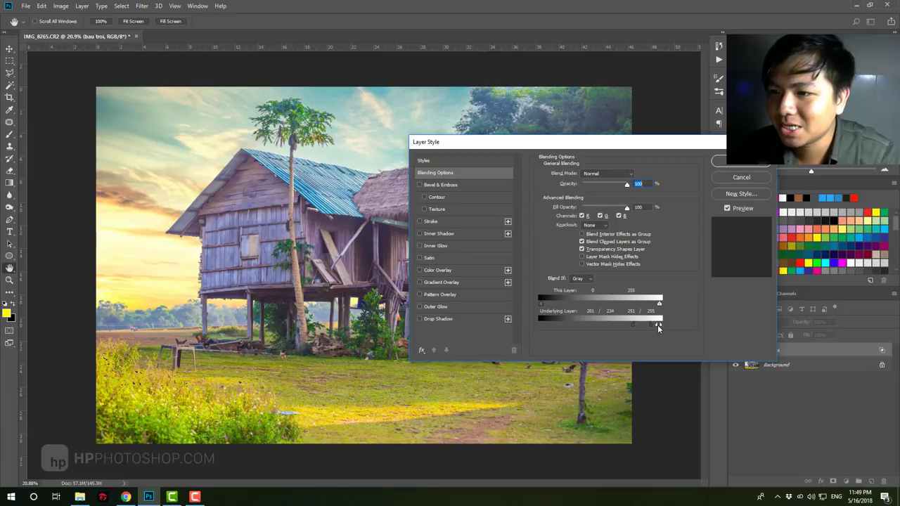
left_click_drag(554, 144, 509, 161)
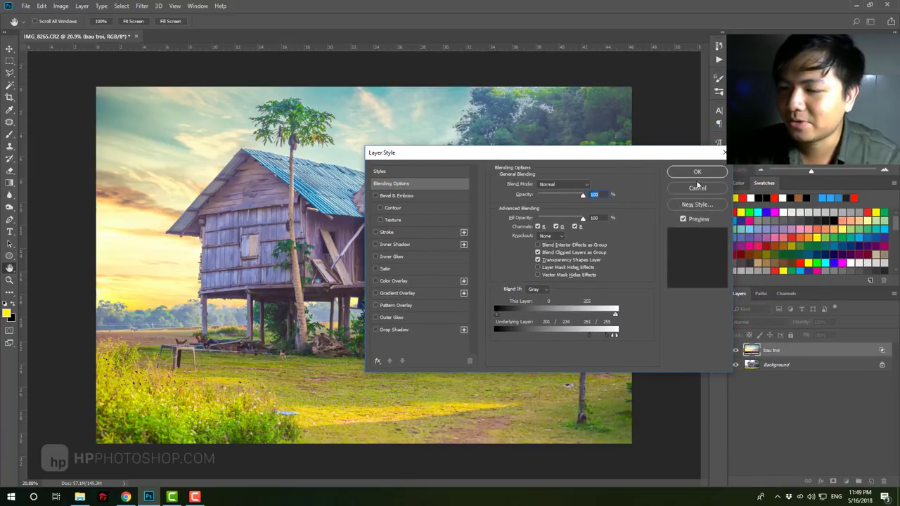
left_click(695, 174)
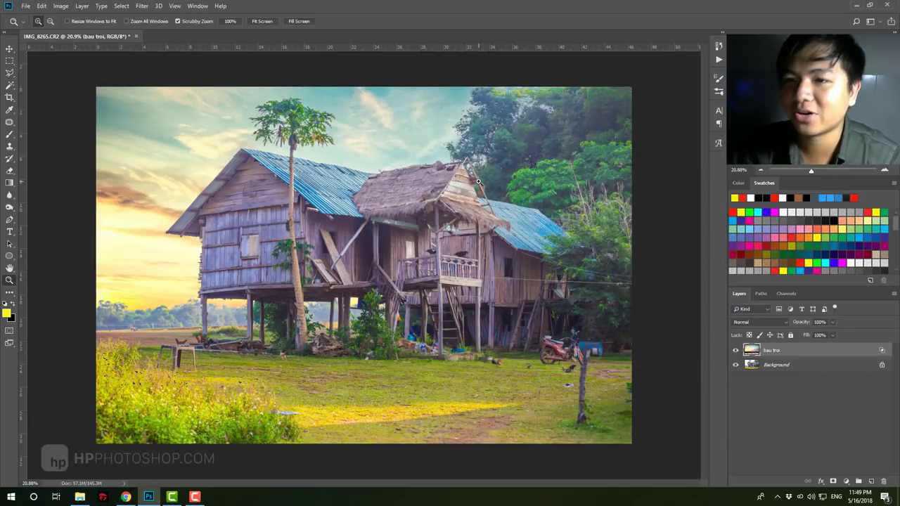
Toggle the bau troi layer's visibility to compare the scene with and without the sky.
left_click(735, 351)
left_click(736, 351)
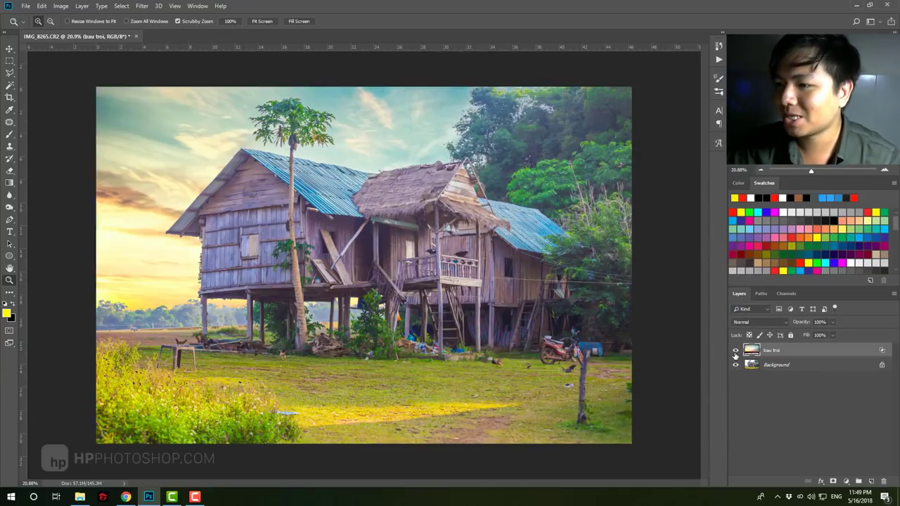
left_click(736, 351)
left_click(736, 350)
left_click(735, 351)
left_click(736, 351)
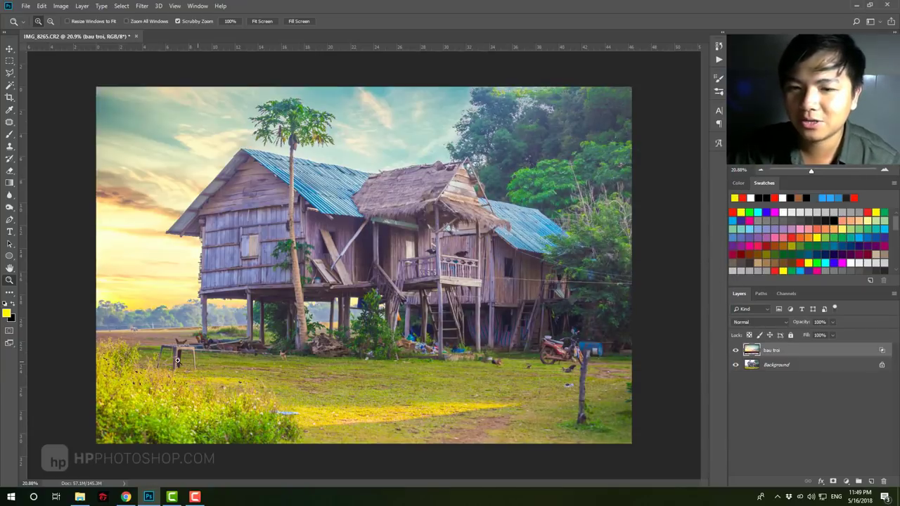
Add a layer mask to bau troi and set up a large black brush.
left_click(831, 482)
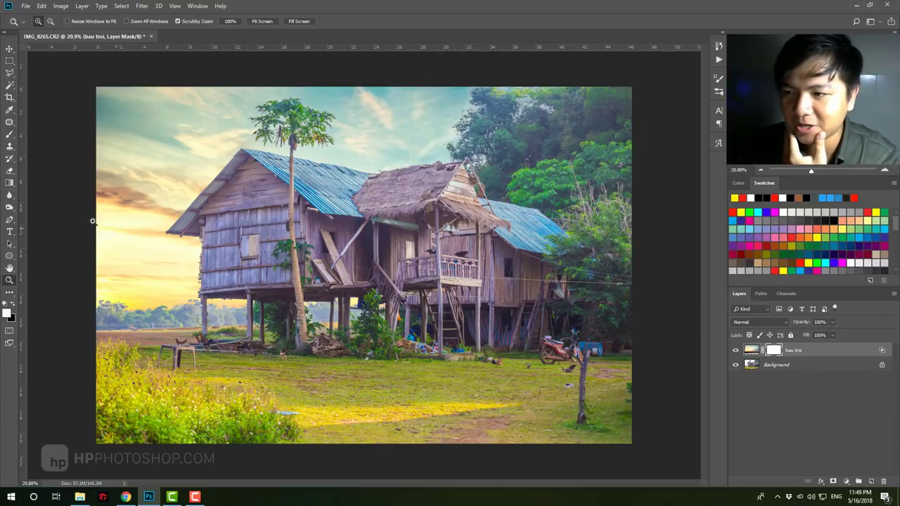
left_click(9, 133)
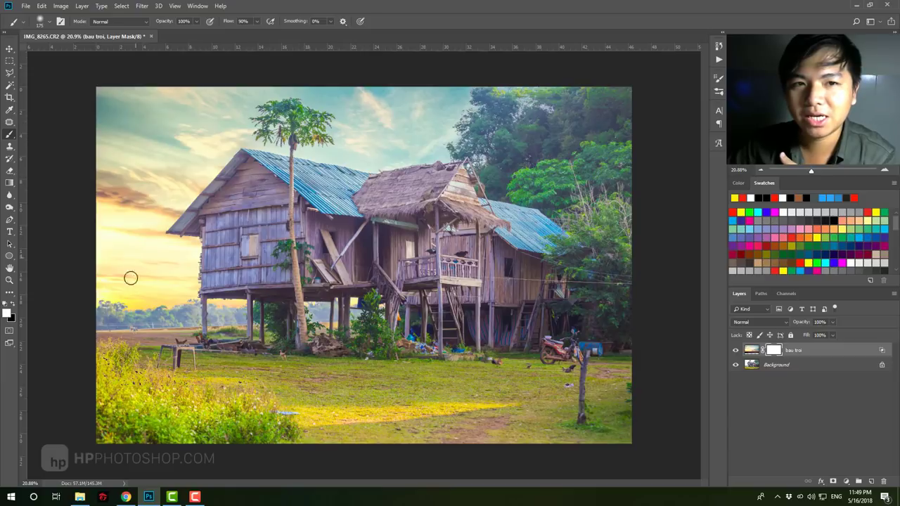
left_click(13, 312)
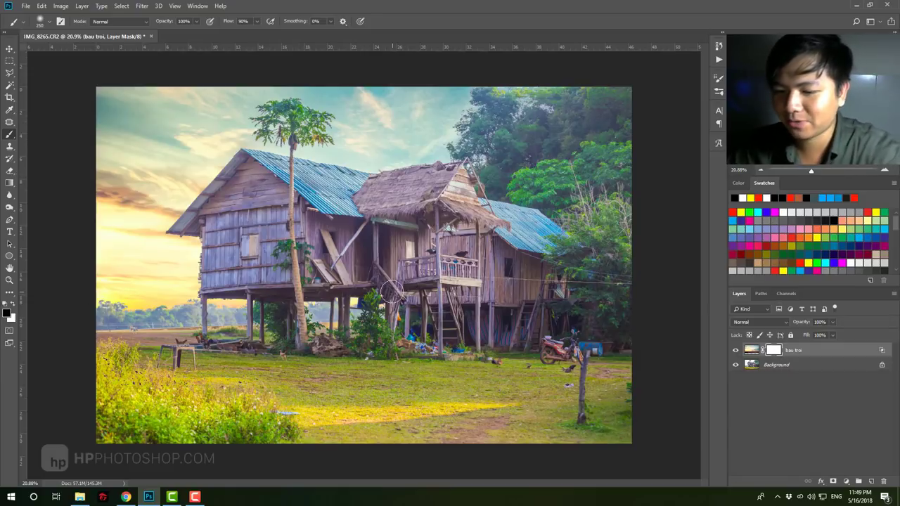
key("bracketright")
key("bracketright")
key("bracketright")
Paint the mask black at 100% flow over the house wall, grass, base and motorbike area.
mouse_move(401, 225)
left_mouse_down()
mouse_move(295, 200)
mouse_move(253, 239)
left_mouse_up()
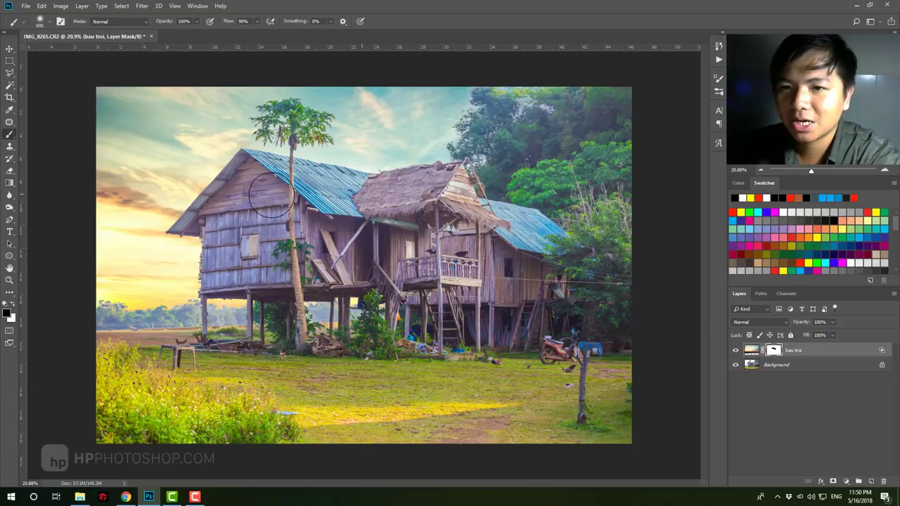
left_click_drag(229, 23, 319, 23)
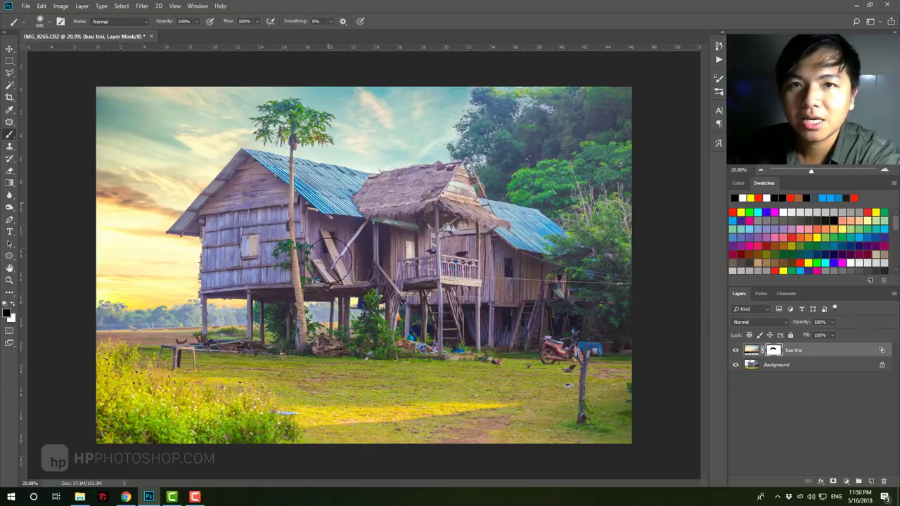
left_click_drag(142, 369, 242, 341)
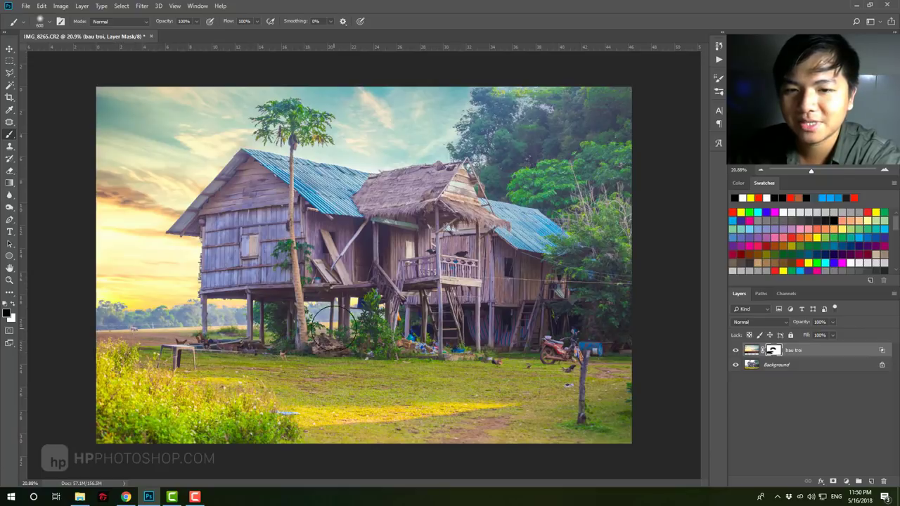
left_click_drag(241, 341, 208, 432)
mouse_move(558, 378)
left_mouse_down()
mouse_move(303, 348)
mouse_move(453, 194)
mouse_move(447, 271)
mouse_move(380, 252)
mouse_move(338, 226)
mouse_move(243, 222)
mouse_move(319, 232)
left_mouse_up()
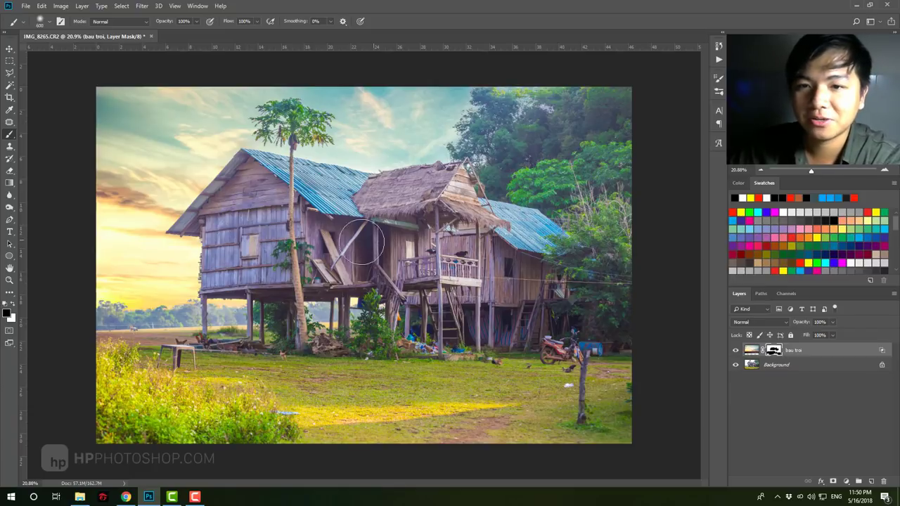
Toggle bau troi's visibility repeatedly to compare the masked result.
left_click(735, 352)
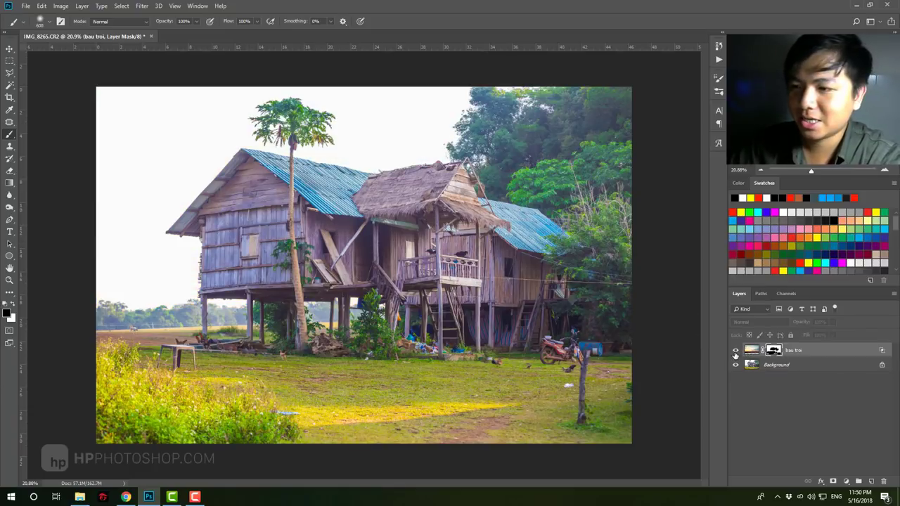
left_click(735, 351)
left_click(736, 351)
left_click(735, 351)
left_click(735, 352)
left_click(735, 351)
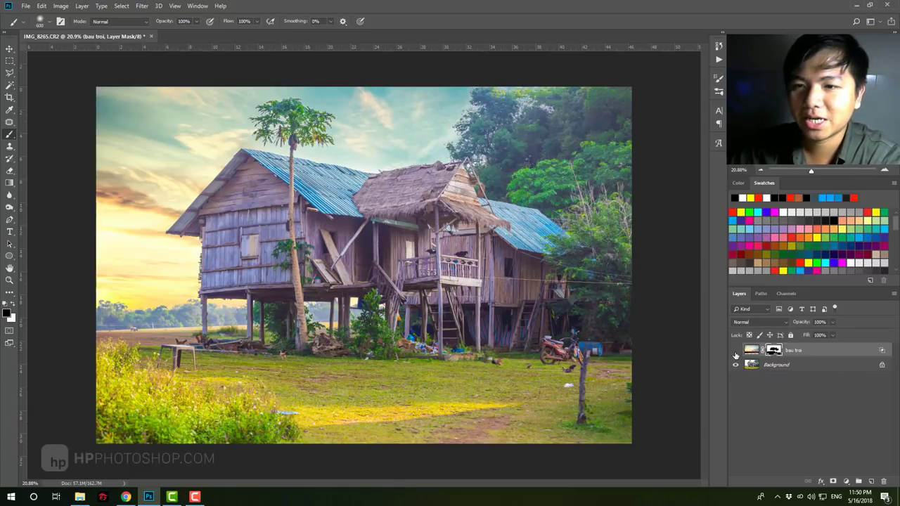
left_click(735, 351)
left_click(736, 350)
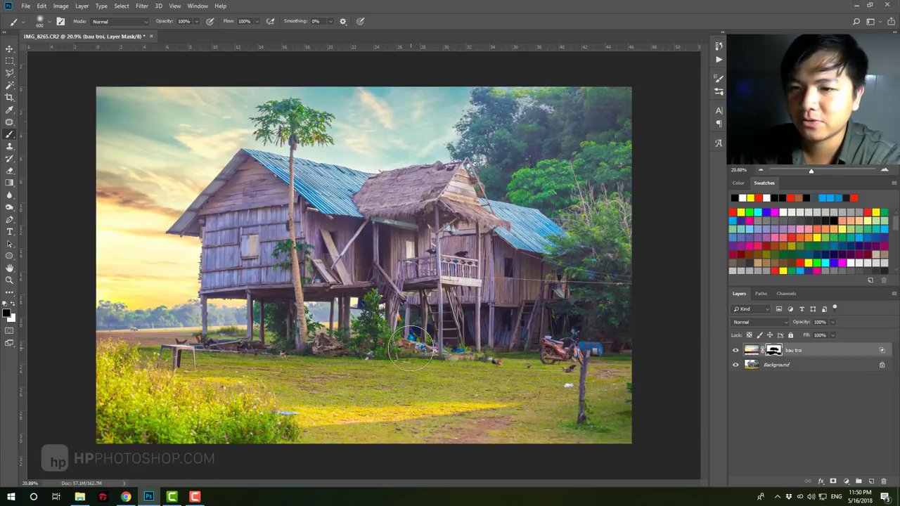
left_click(735, 351)
left_click(736, 351)
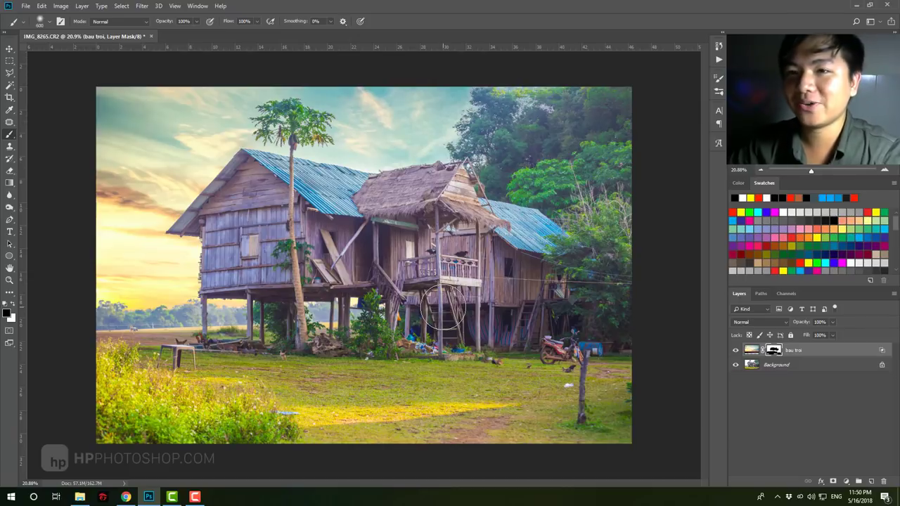
key("z")
left_click_drag(266, 106, 323, 114)
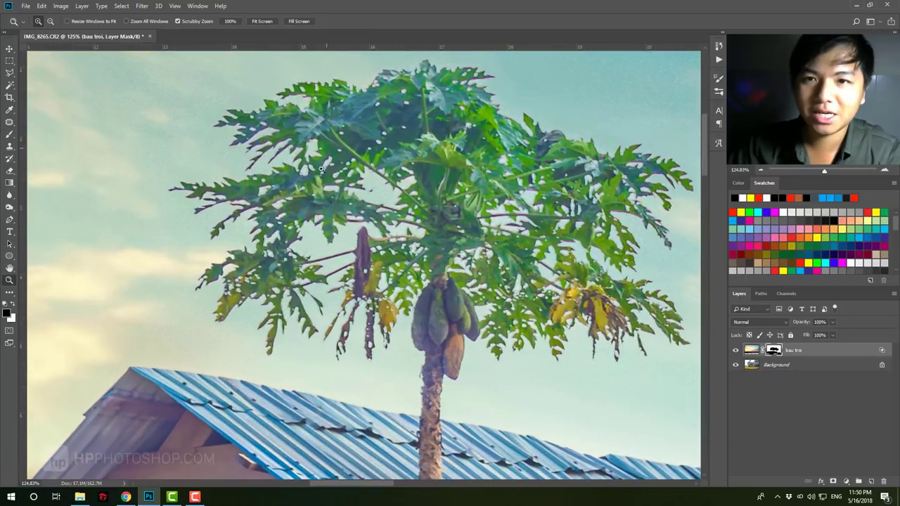
scroll(476, 310, "down", 2)
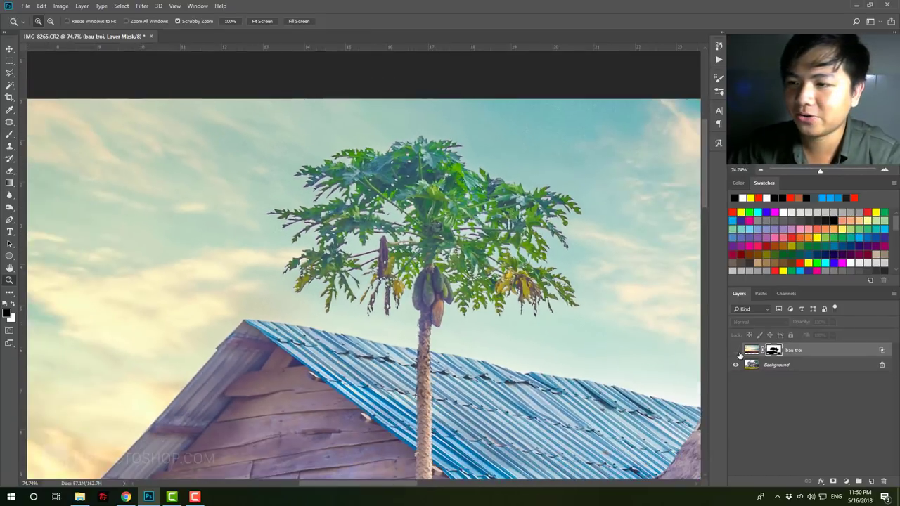
left_click(735, 350)
left_click(736, 351)
left_click(735, 351)
left_click(735, 350)
key("ctrl+0")
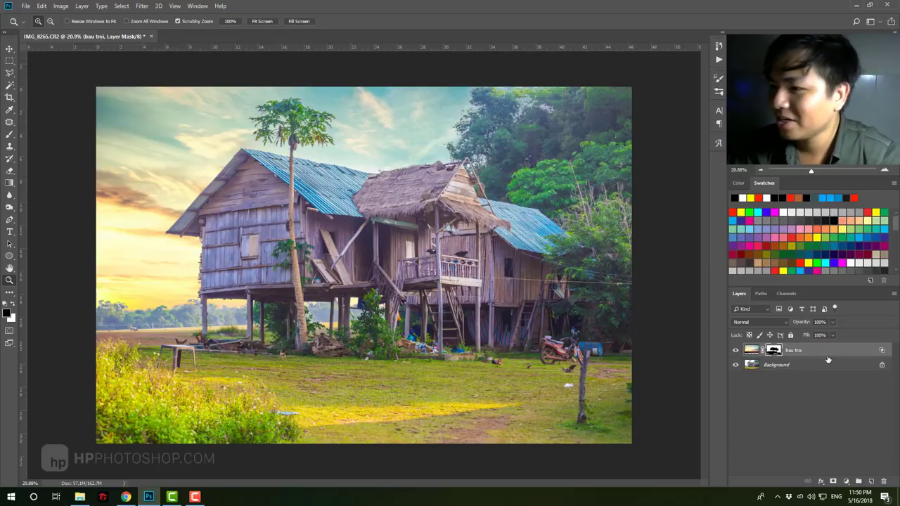
key("ctrl+2")
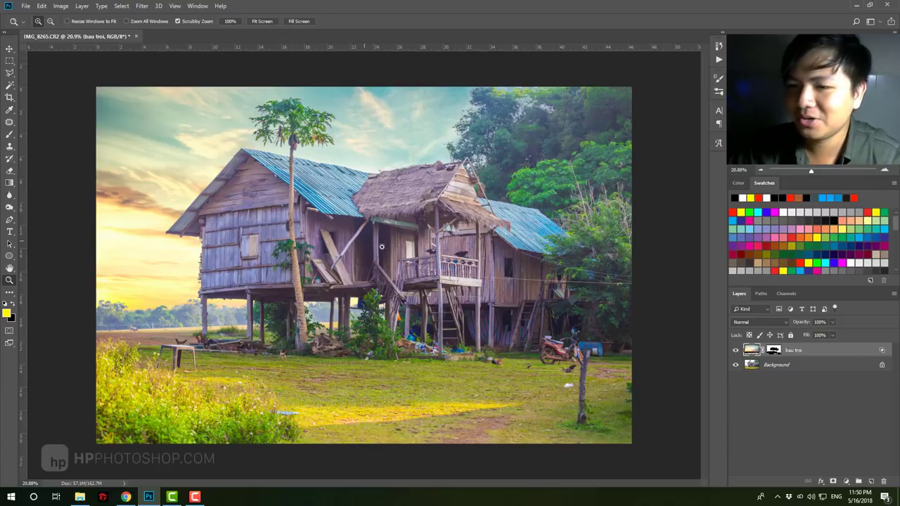
Add a Brightness/Contrast adjustment layer above the sky layer.
mouse_move(420, 245)
left_mouse_down()
mouse_move(382, 251)
mouse_move(436, 249)
left_mouse_up()
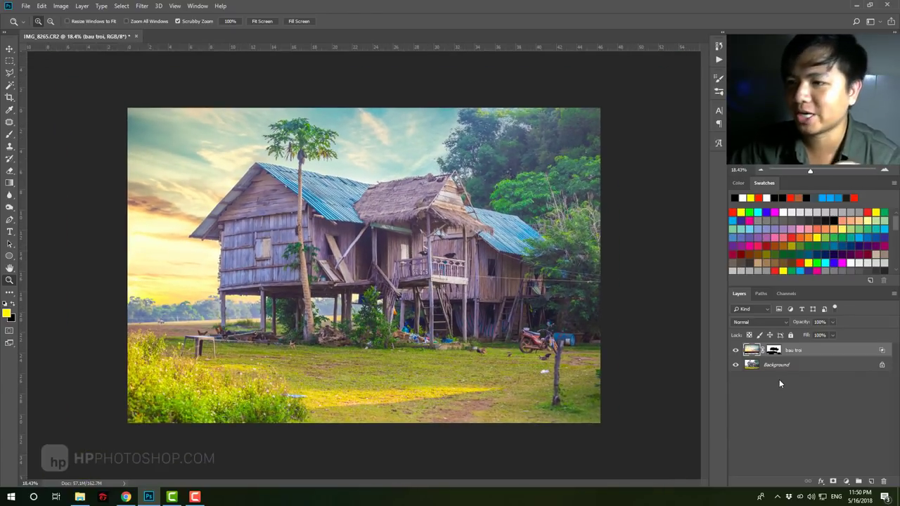
left_click(779, 379)
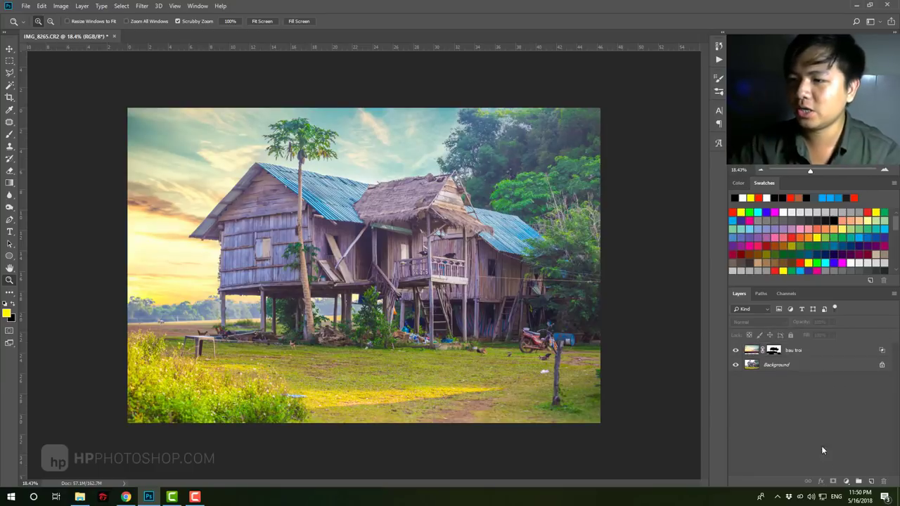
left_click(823, 353)
left_click(845, 482)
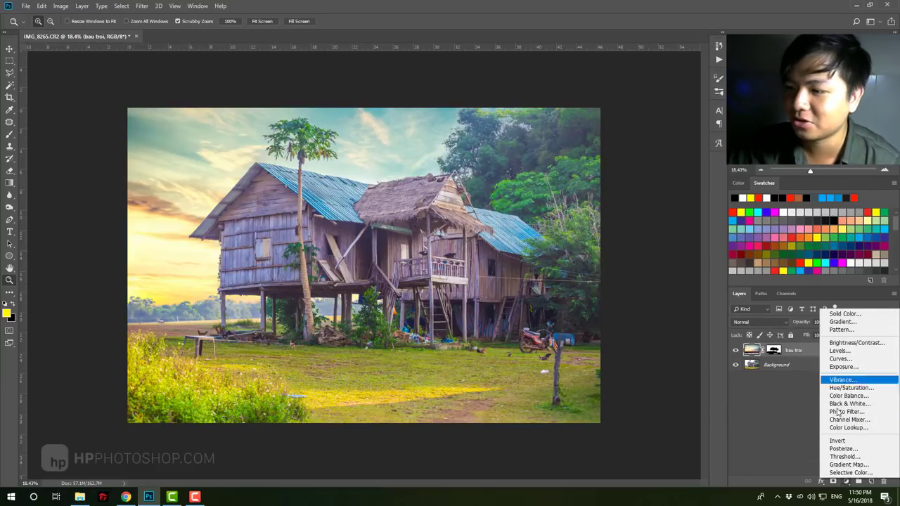
left_click(847, 482)
left_click(847, 481)
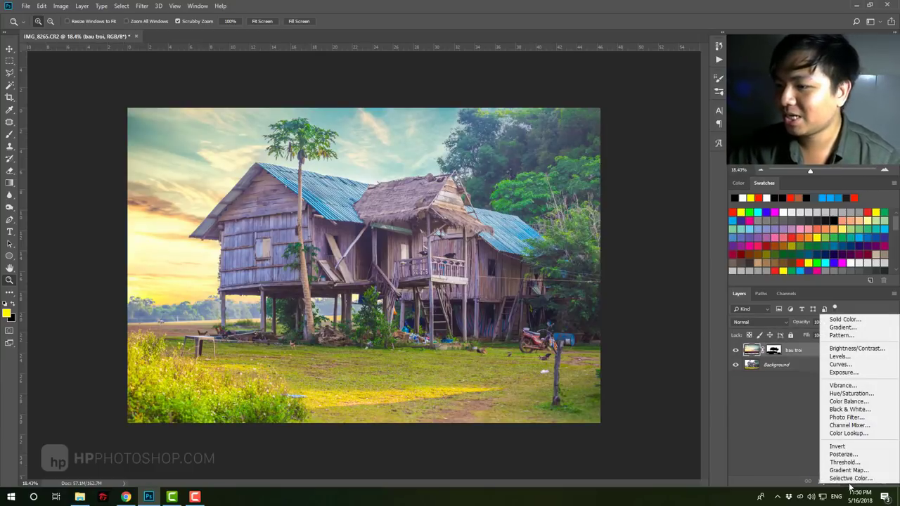
left_click(852, 349)
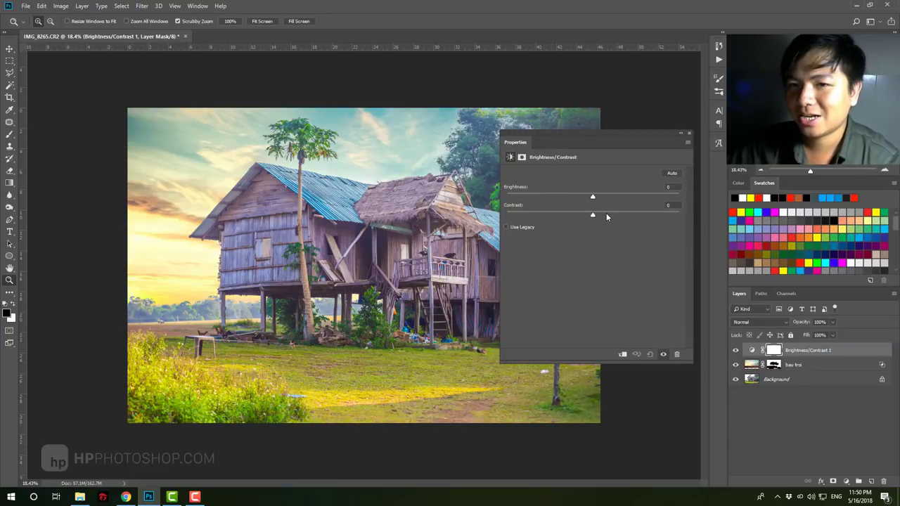
Set Brightness 7 and Contrast 20, then toggle the adjustment to compare before and after.
mouse_move(606, 213)
left_mouse_down()
mouse_move(620, 217)
mouse_move(597, 198)
left_mouse_up()
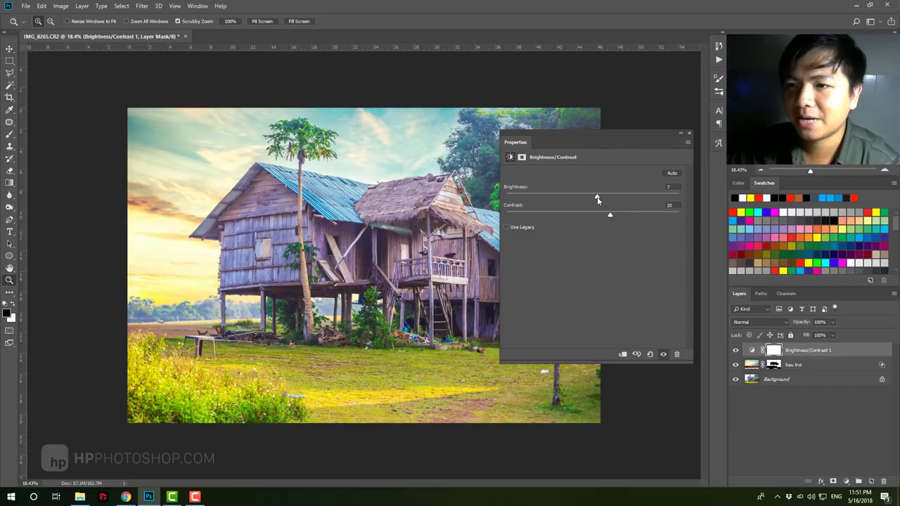
left_click(689, 133)
left_click(736, 354)
left_click(736, 354)
left_click(736, 353)
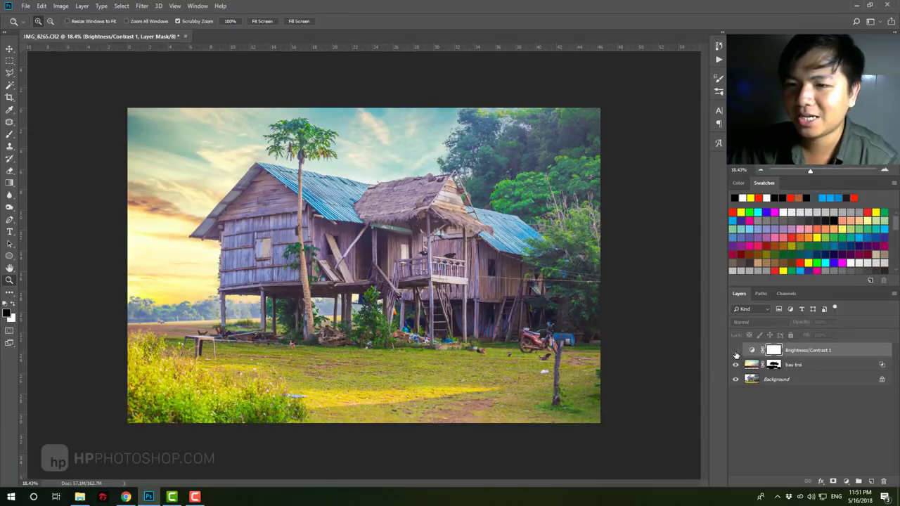
left_click(736, 353)
left_click(383, 240, "alt")
left_click_drag(383, 240, 380, 237)
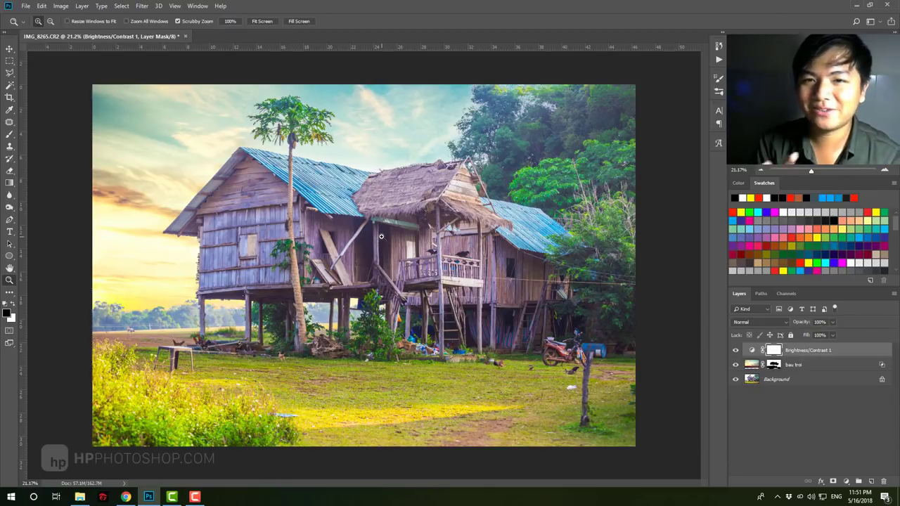
left_click(819, 364)
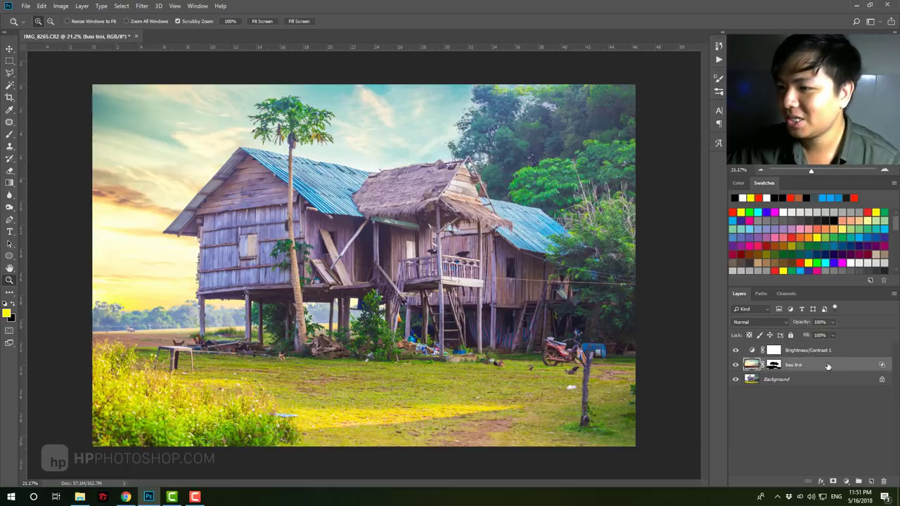
left_click(842, 351)
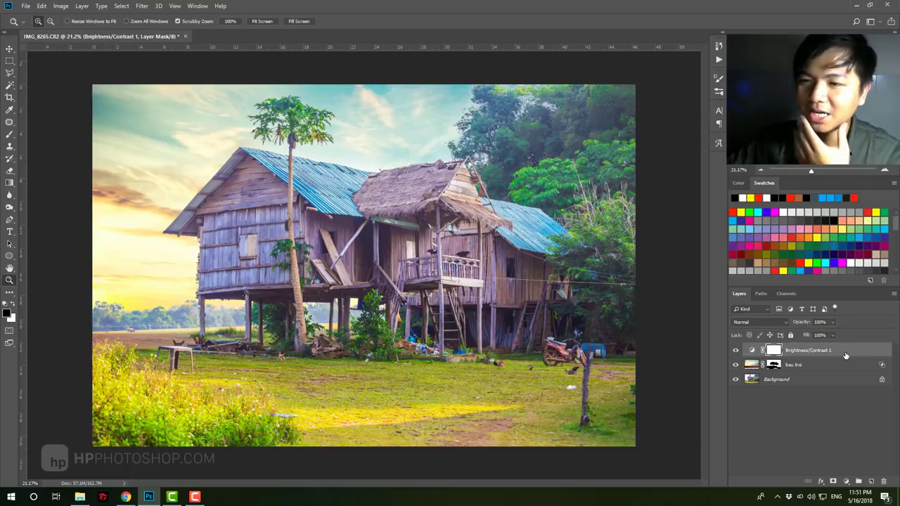
left_click(834, 371)
left_click(791, 422)
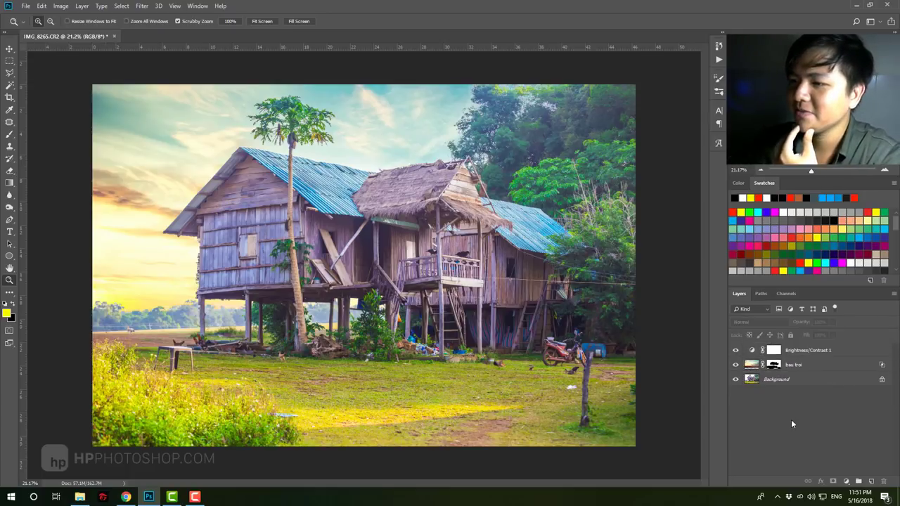